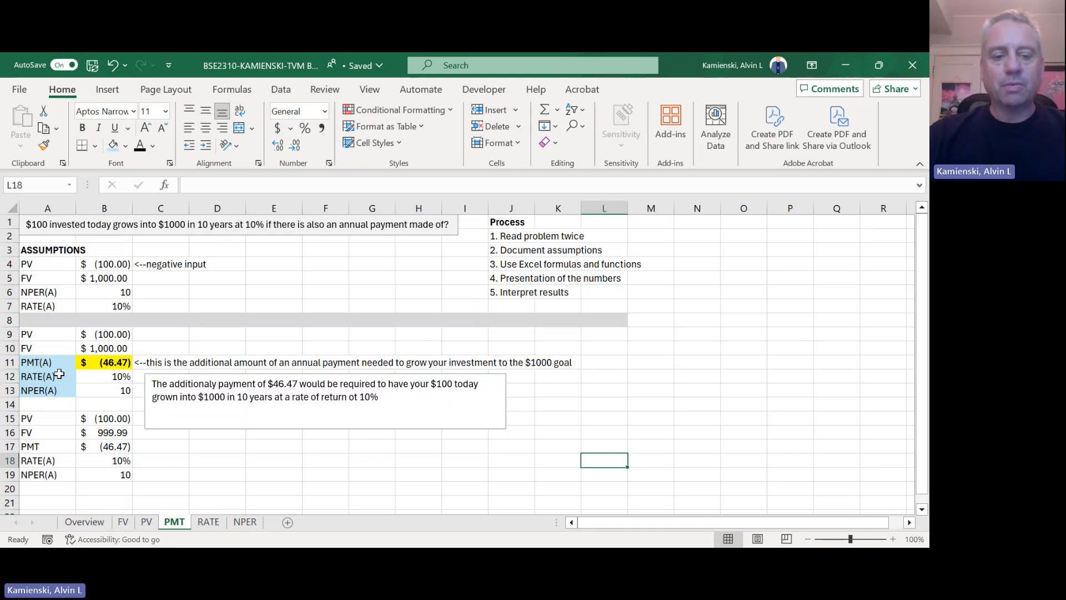
Step: Open the RATE worksheet and enter the bold heading ASSUMPTIONS in A3
click(214, 523)
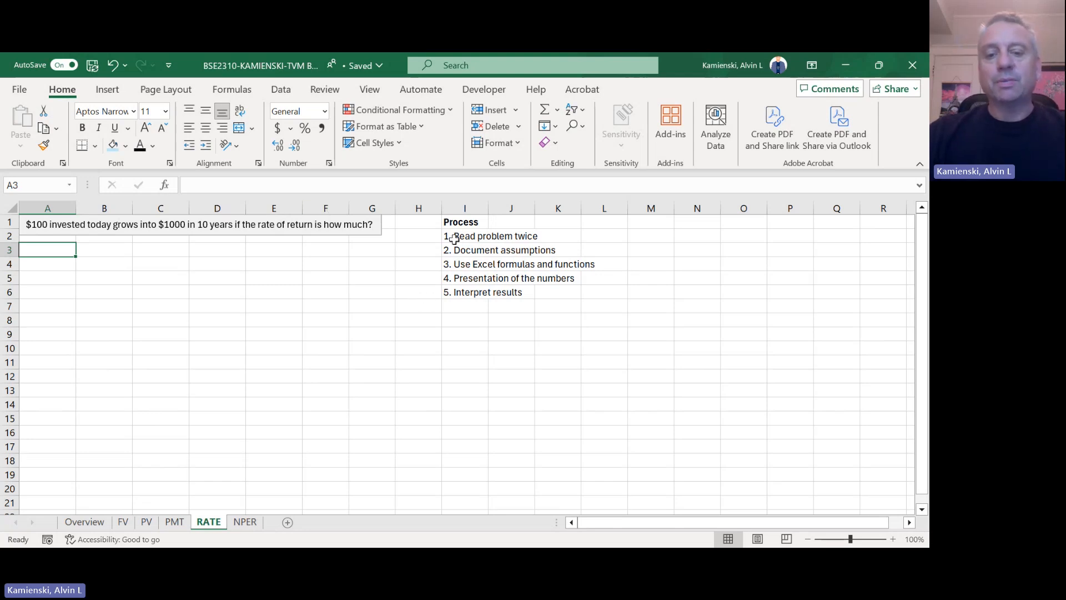
text(ASSUMPION)
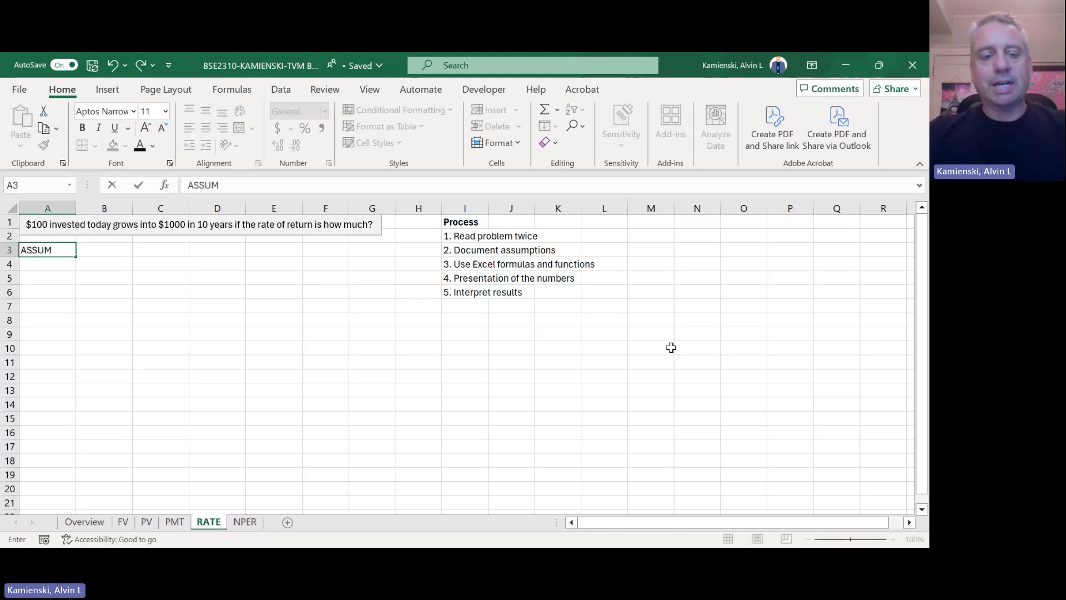
key(BackSpace)
key(BackSpace)
key(BackSpace)
text(TIONS)
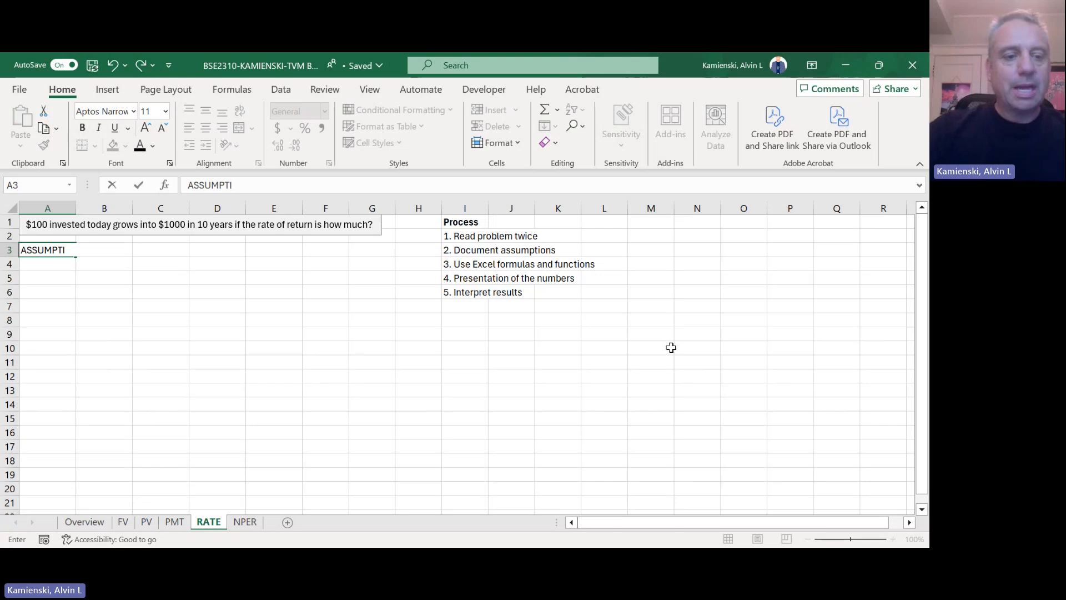
key(Return)
key(Up)
key(ctrl+b)
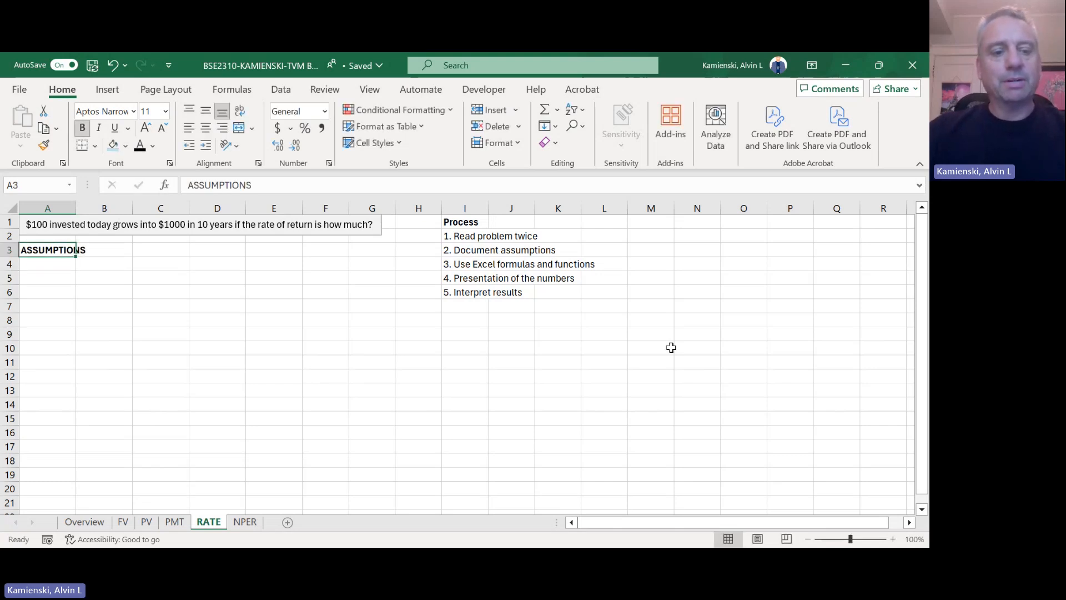
Step: Enter the label PV in A4 and 100 in B4, formatted as Accounting with a dollar sign
key(Down)
text(pv)
key(BackSpace)
key(BackSpace)
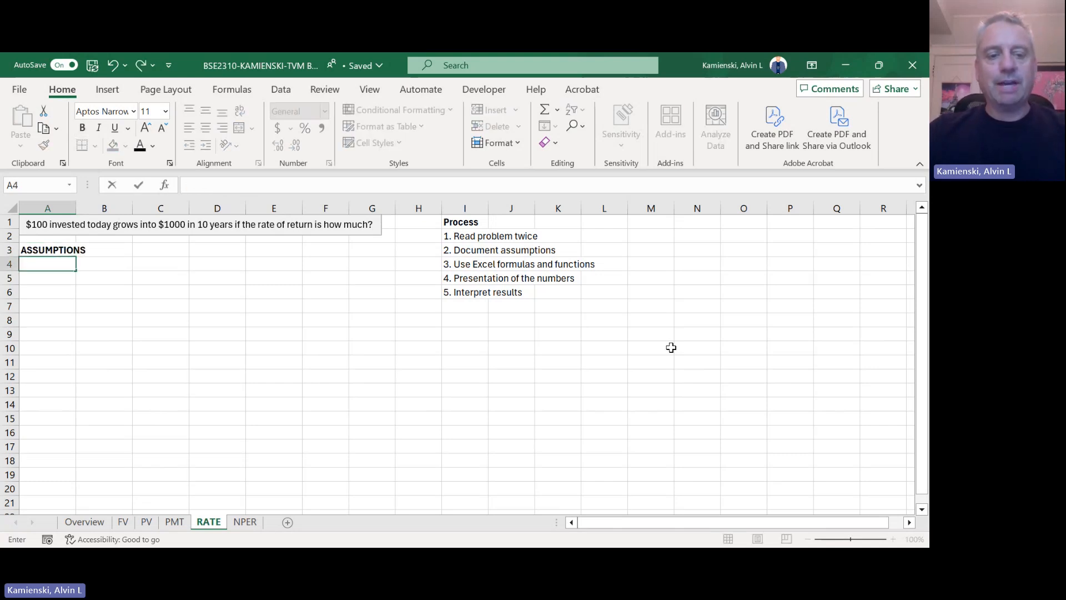
text(PV)
key(Tab)
text(100)
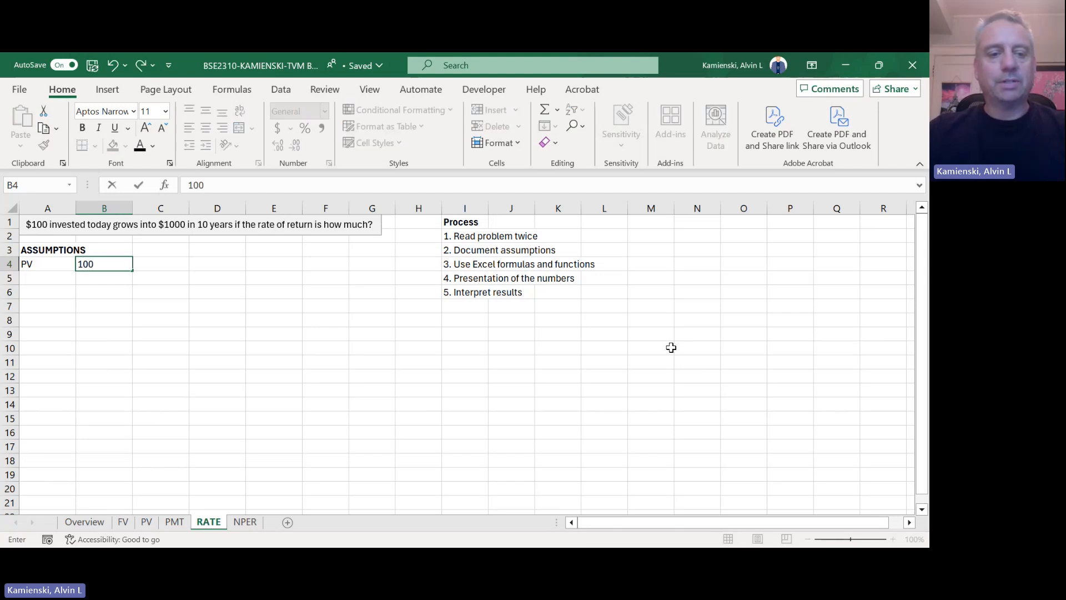
key(shift+Tab)
key(Right)
key(alt+h)
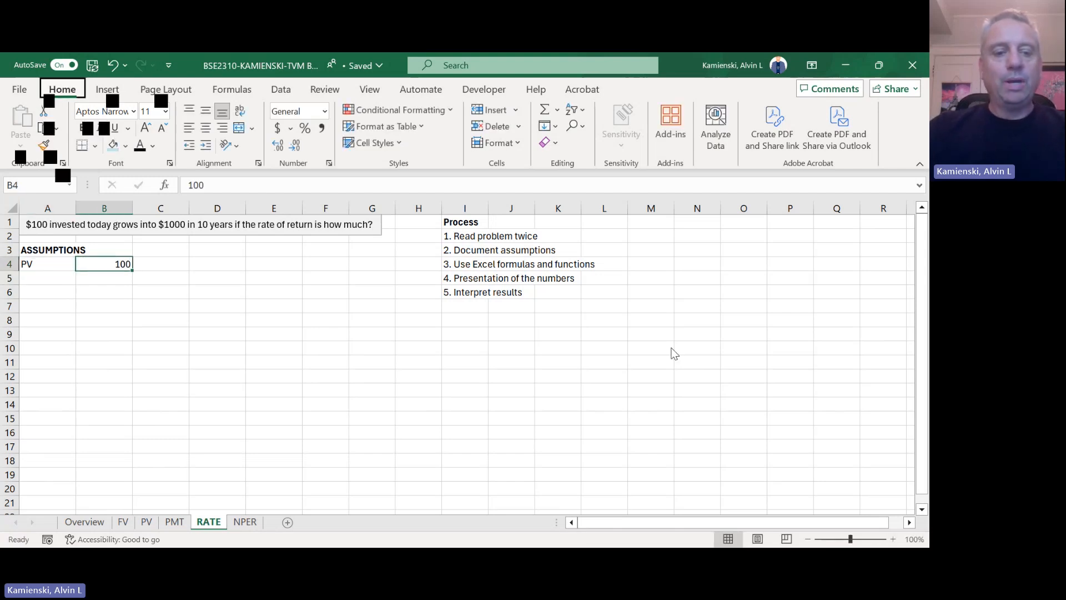
key(a)
key(n)
key(Return)
Step: Enter the label FV in A5 and 1000 in B5, formatted as Accounting with a dollar sign
key(Down)
key(Left)
text(FV)
key(Tab)
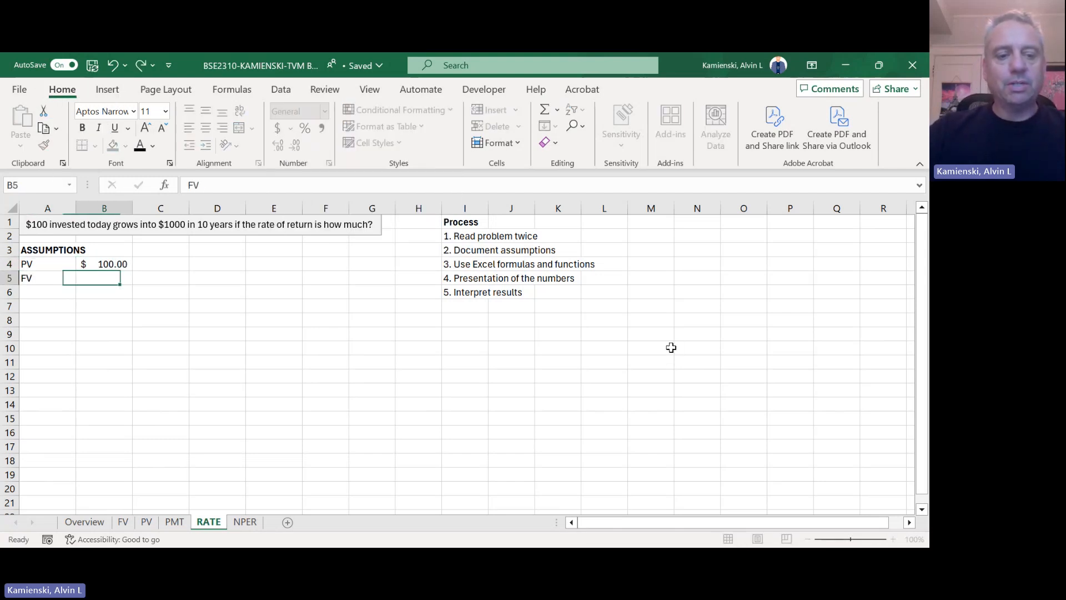
text(1000)
key(Return)
key(Up)
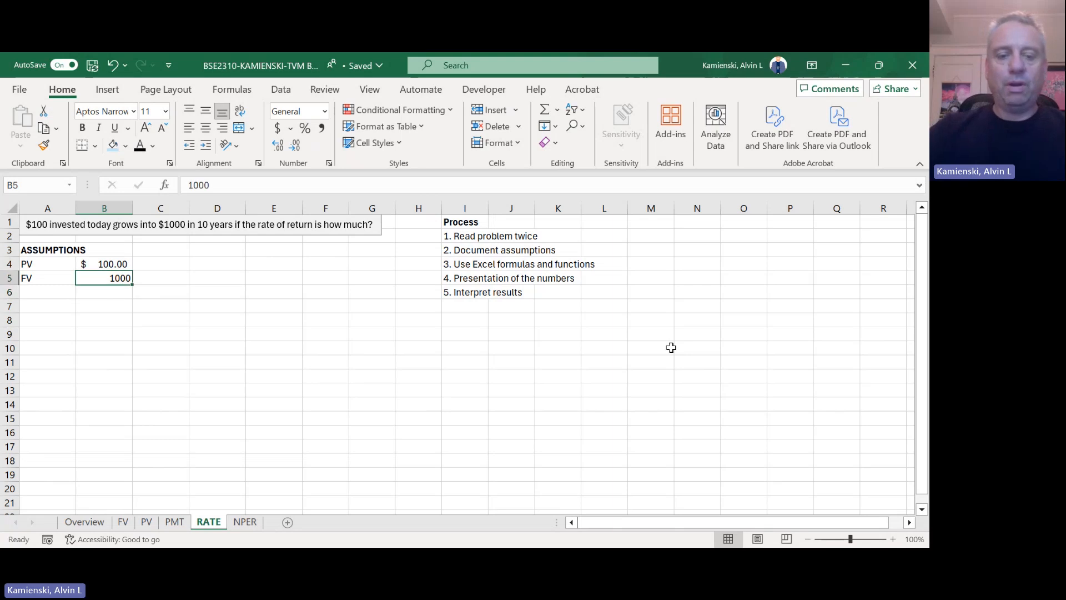
key(alt+h)
key(a)
key(n)
key(Return)
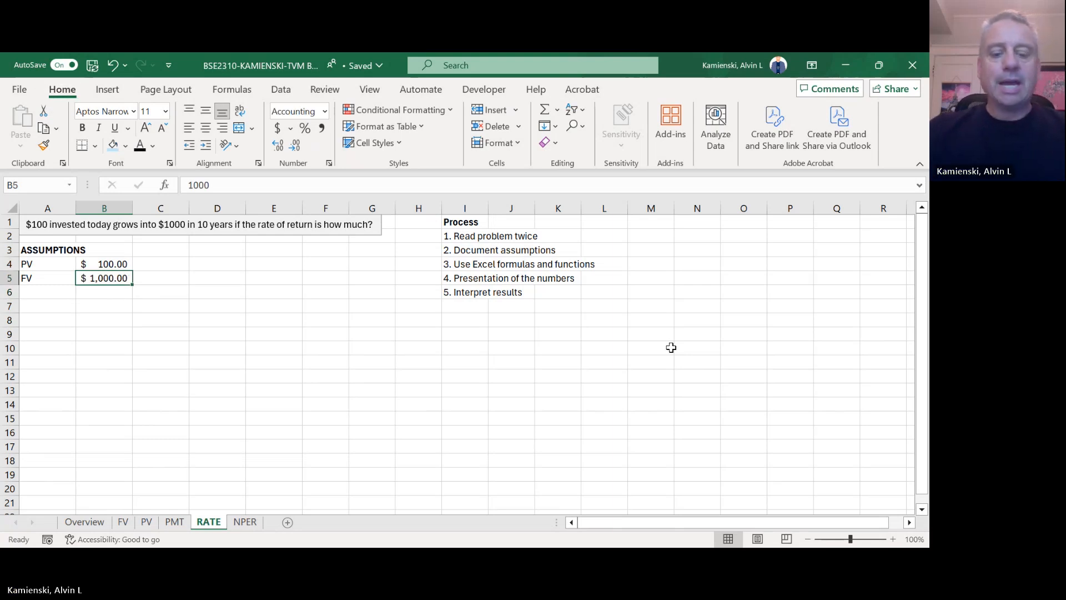
Step: Enter the label NPER(A) in A6 and the value 10 in B6
key(Down)
key(Left)
text(NPER()
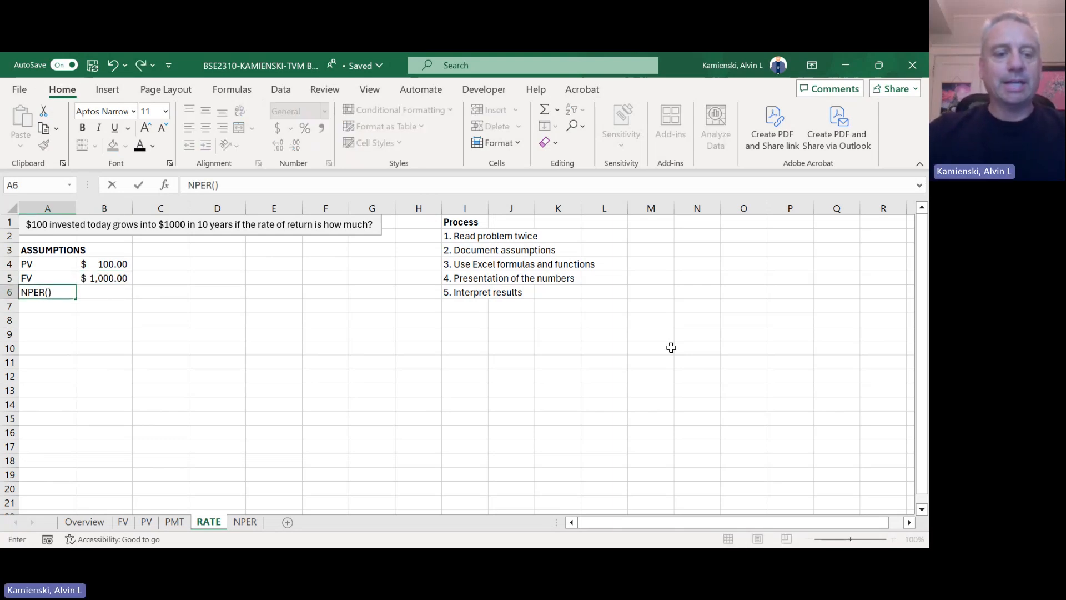
text(A)
key(Tab)
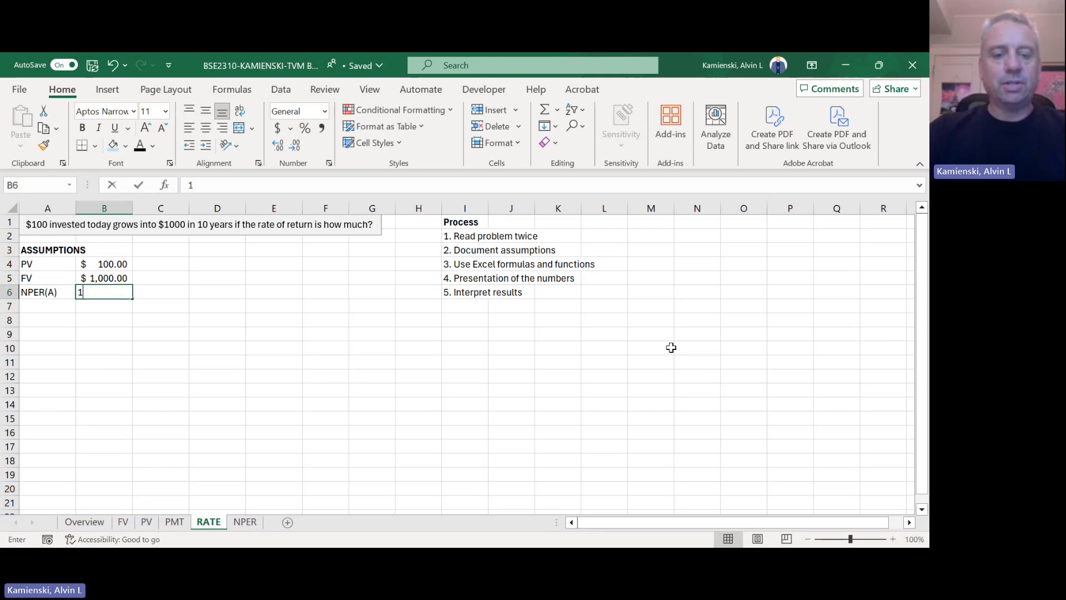
text(10)
key(Return)
Step: Enter the label RATE in A7 and a centered question mark in B7 for the unknown value
key(Up)
key(Up)
key(Down)
key(Down)
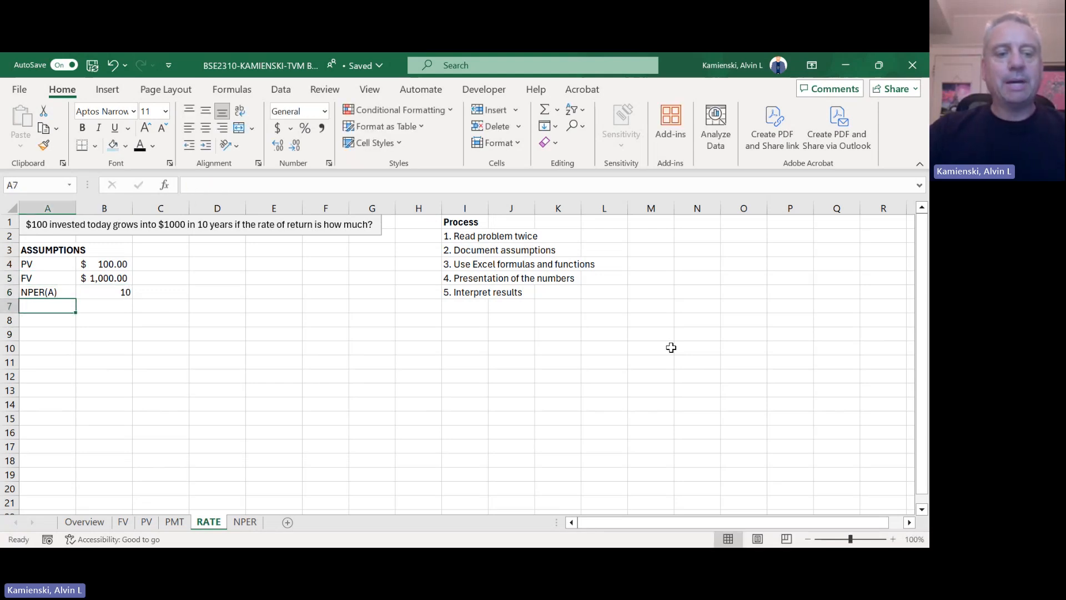
text(RAE)
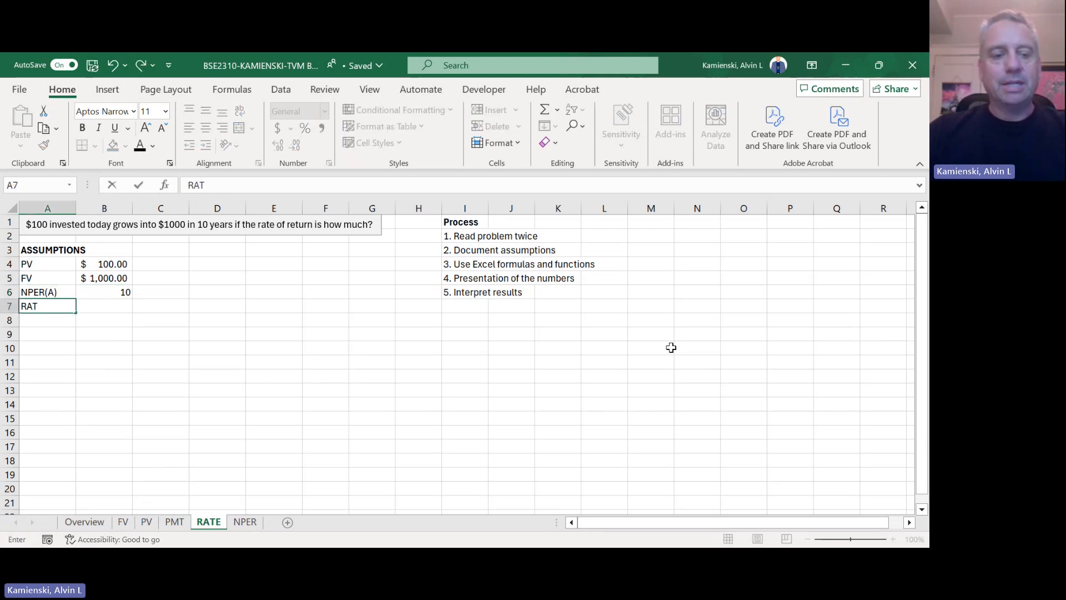
text(E)
key(Tab)
text(?)
key(Return)
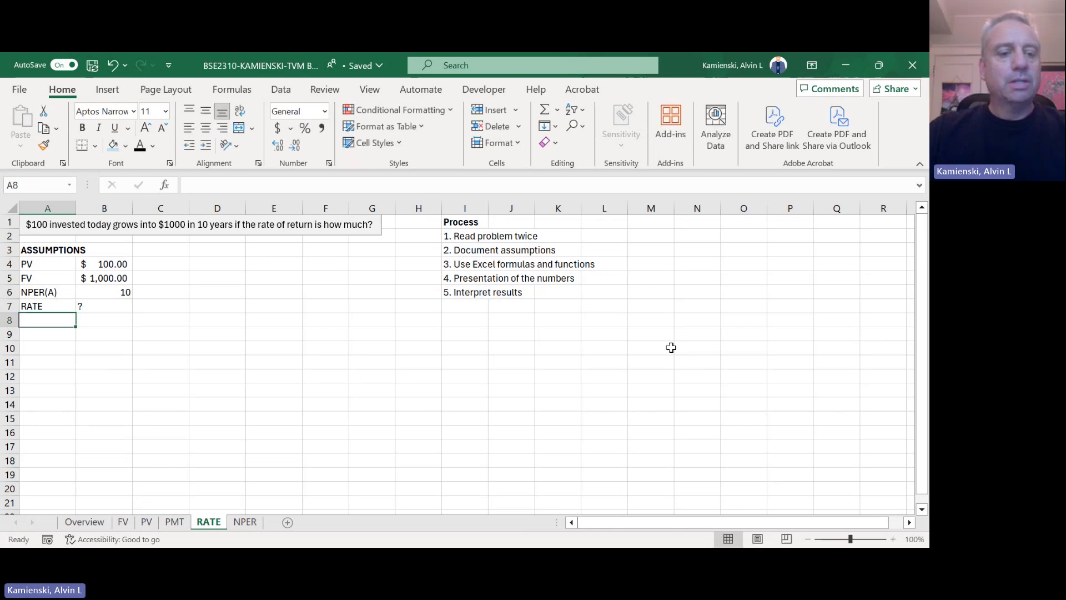
key(Up)
key(Right)
key(alt+h)
key(a)
key(c)
Step: Fill A8:K8 with light gray as a divider row below the assumptions
key(Down)
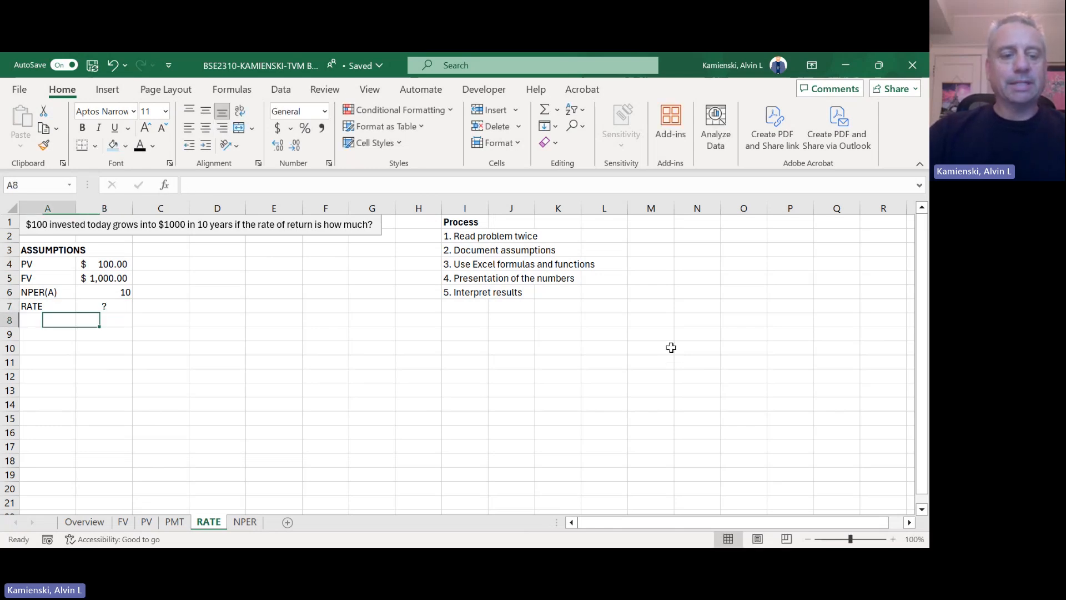
key(shift+Right)
key(shift+Right)
key(shift+Right)
key(shift+Right)
key(shift+Right)
key(shift+Right)
key(shift+Right)
key(shift+Right)
key(shift+Right)
key(shift+Right)
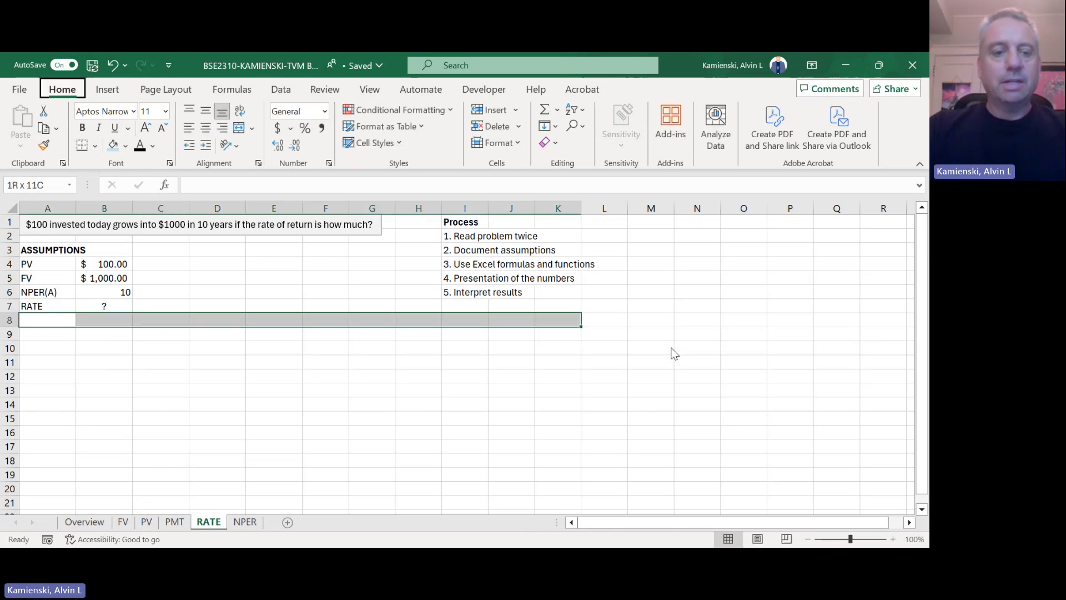
key(alt+h)
key(h)
key(Down)
key(Return)
Step: Link A9 to the PV label with =A4 and copy the formula down to A10 for the FV label
key(Down)
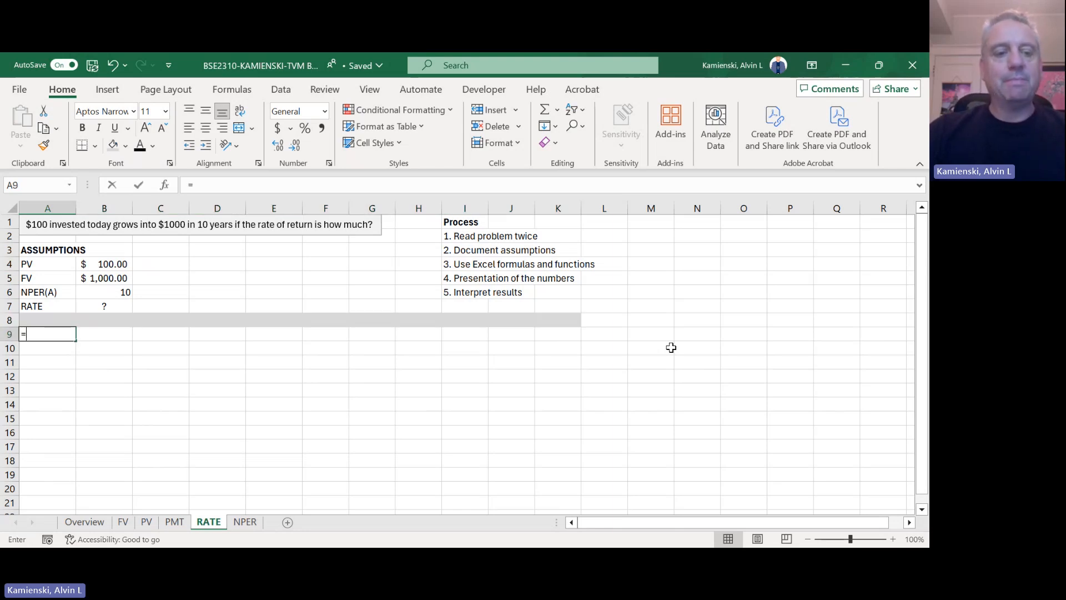
text(=)
key(Up)
key(Up)
key(Up)
key(Up)
key(Up)
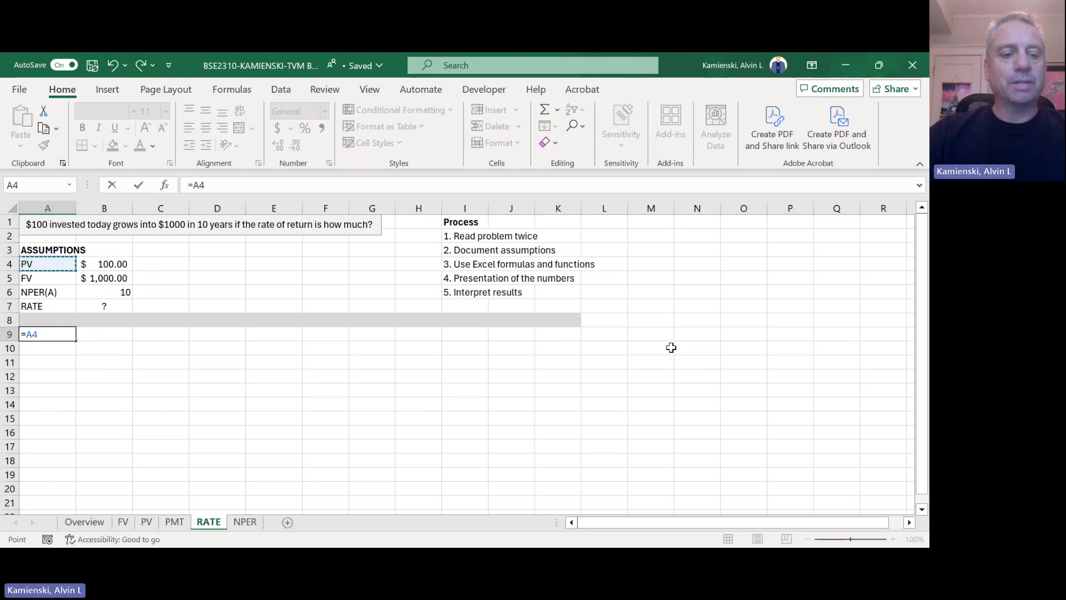
key(ctrl+Return)
key(ctrl+c)
key(Down)
key(ctrl+v)
key(Escape)
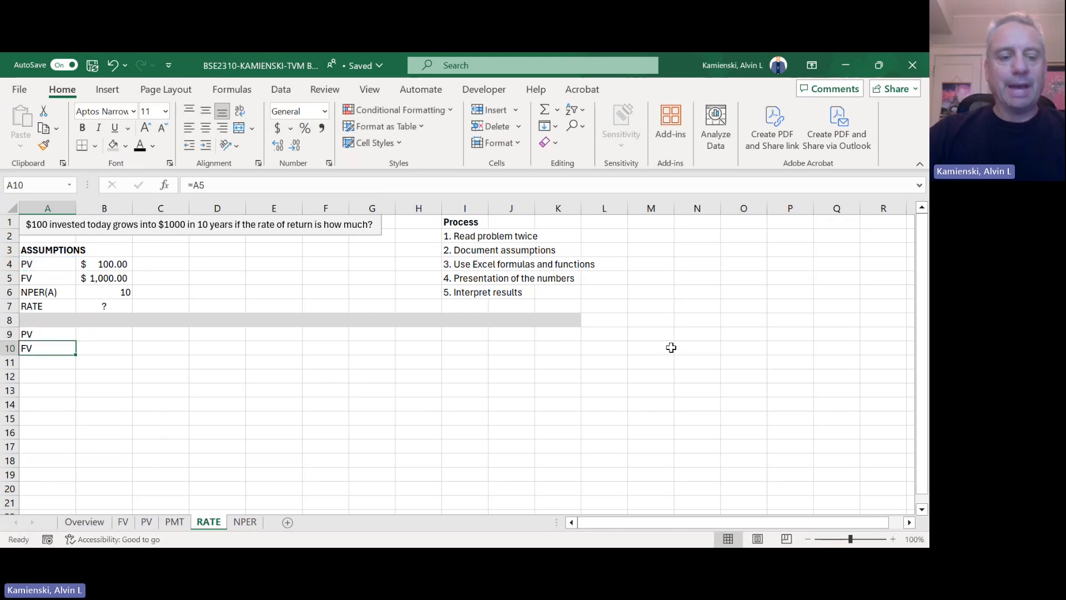
Step: Enter the label PMT in A11
key(Down)
text(PMT)
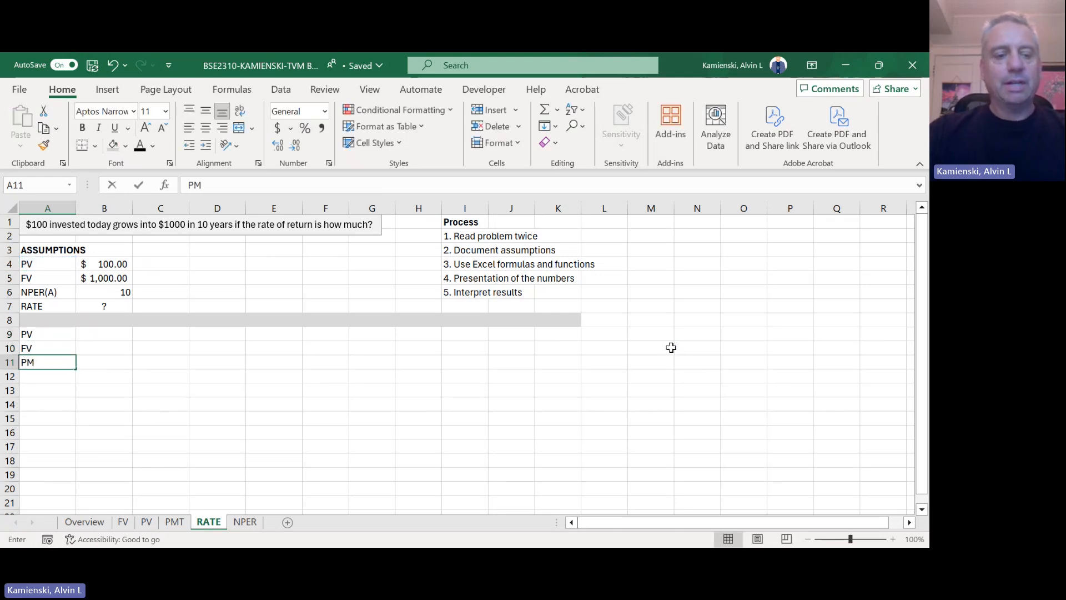
key(Return)
Step: Link A12 to the RATE label with =A7 and A13 to the NPER(A) label with =A6
text(=)
key(Up)
key(Up)
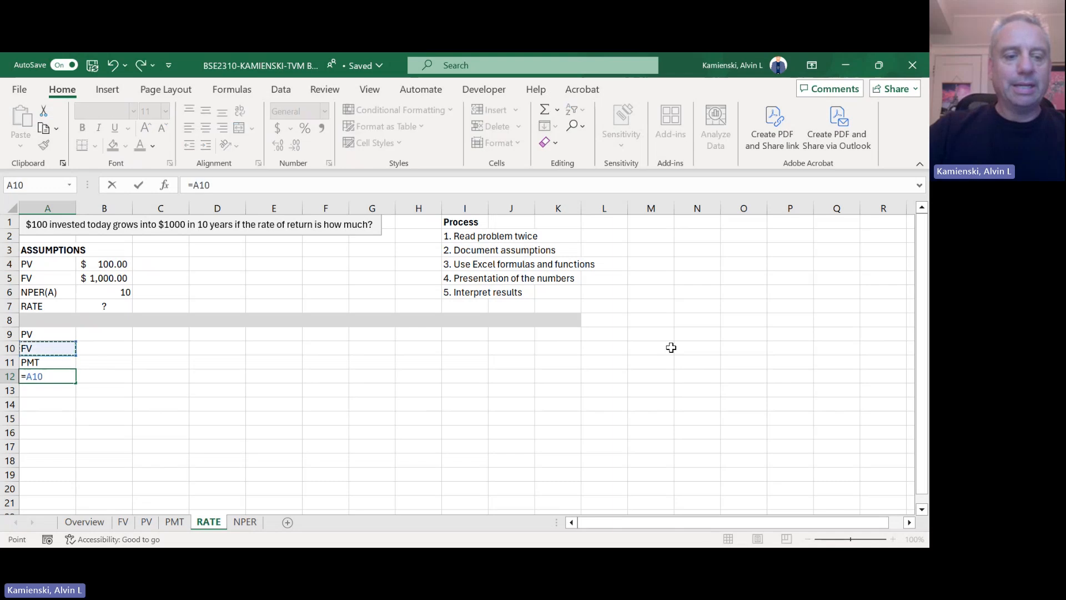
key(Up)
key(Up)
key(Up)
key(Return)
text(=)
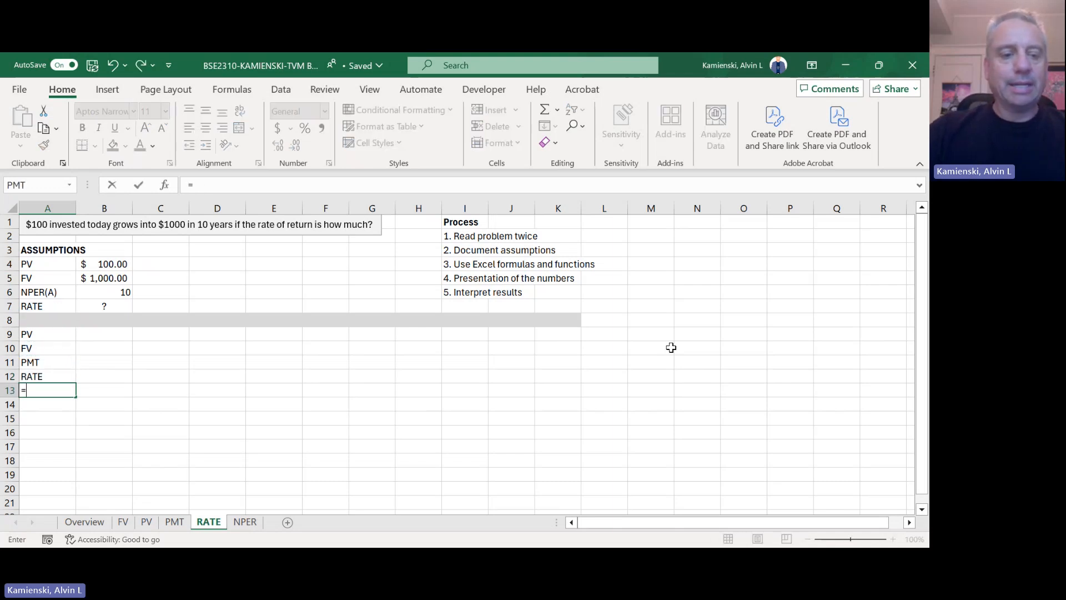
key(Up)
key(Up)
key(Up)
key(Up)
key(Up)
key(Up)
key(Up)
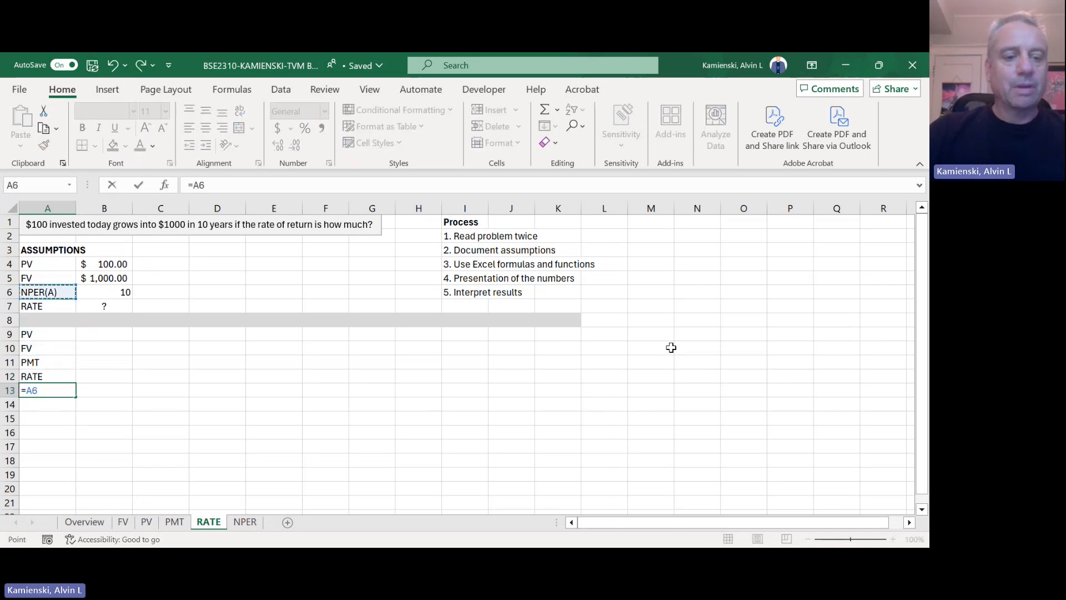
key(Return)
Step: Fill the PMT, RATE and NPER(A) labels in A11:A13 with light blue
key(Up)
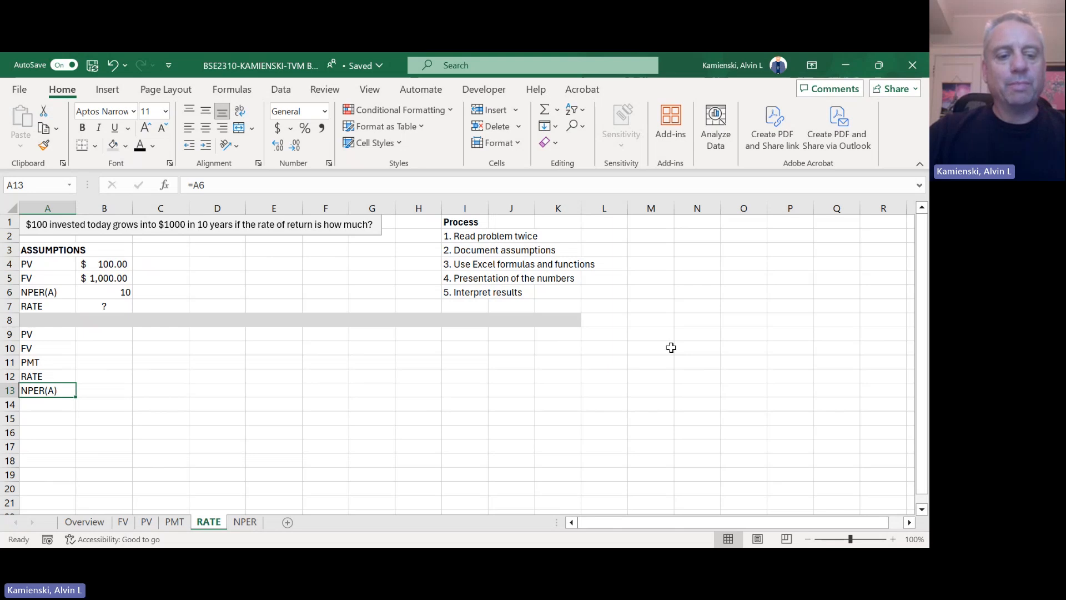
key(shift+Up)
key(shift+Up)
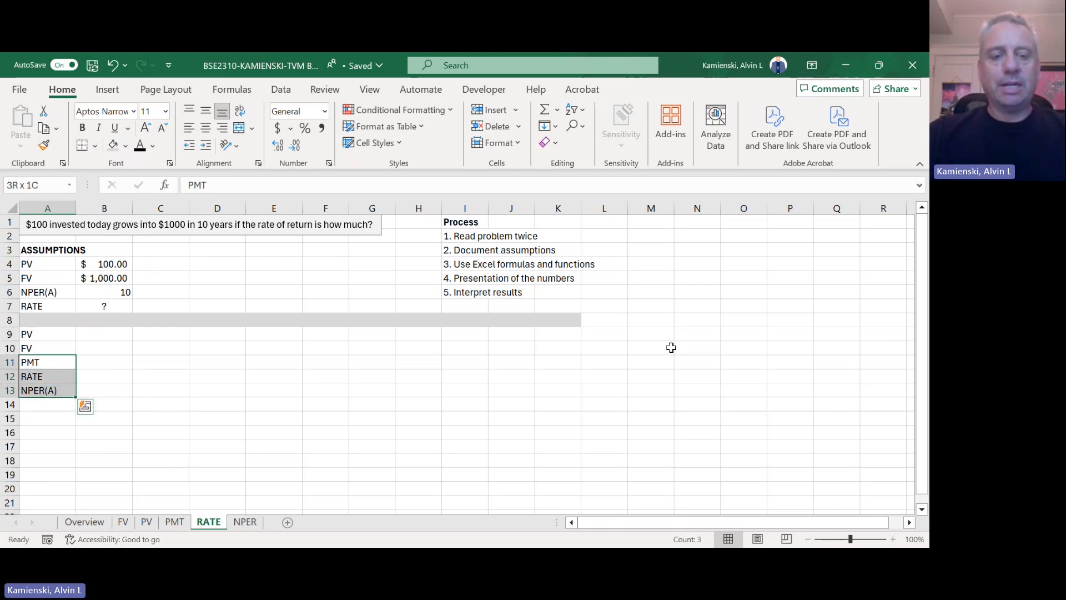
key(alt+h)
key(h)
key(Down)
key(Right)
key(Right)
key(Right)
key(Right)
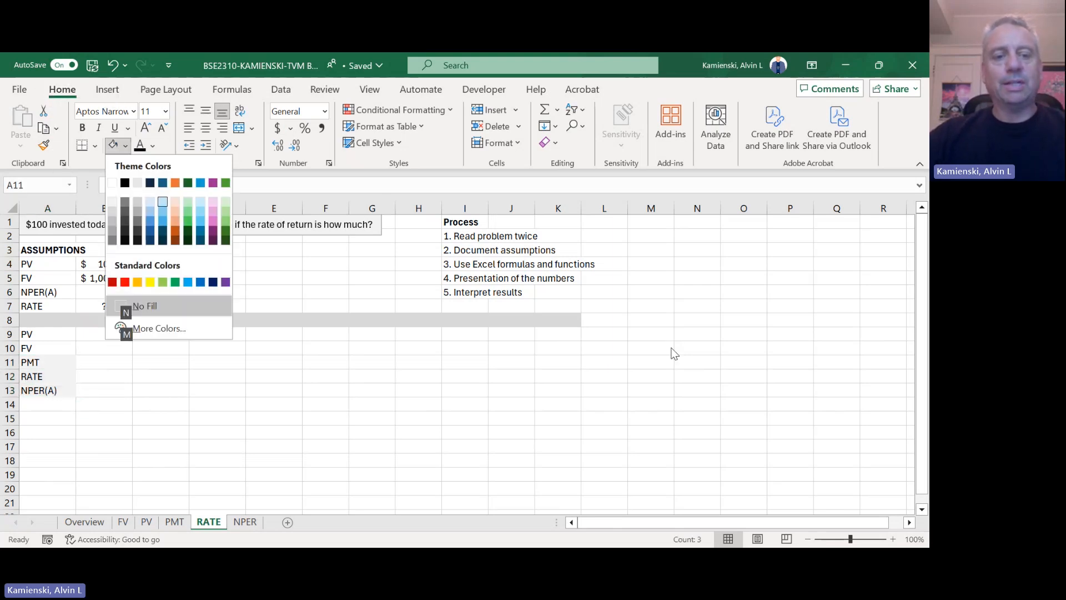
key(Return)
Step: Try to append (A) to the =A7 formula in A12, and undo the edit
key(Down)
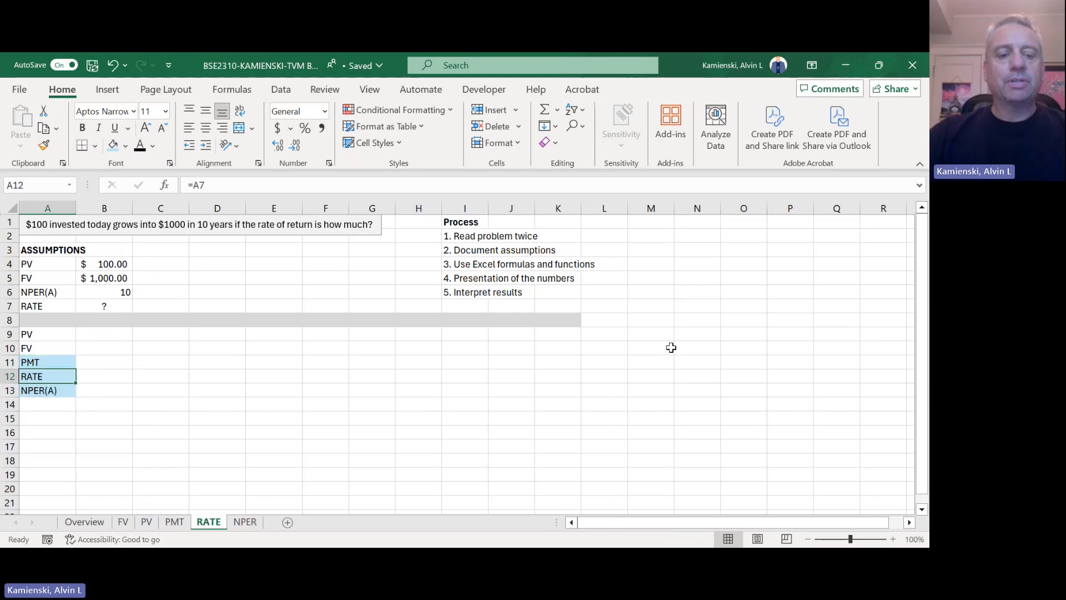
key(F2)
key(Escape)
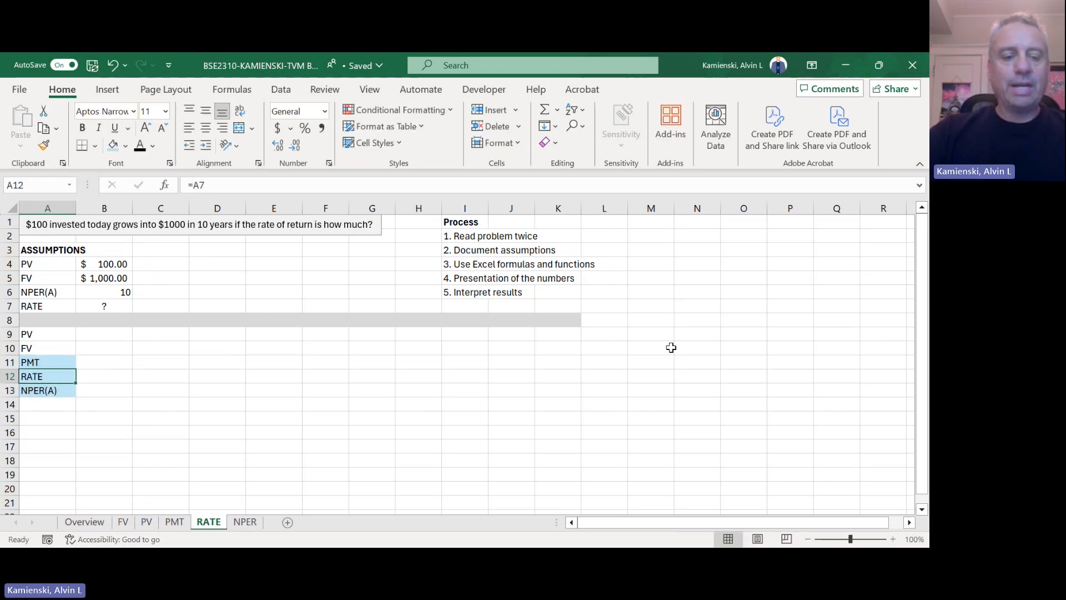
click(50, 305)
click(58, 377)
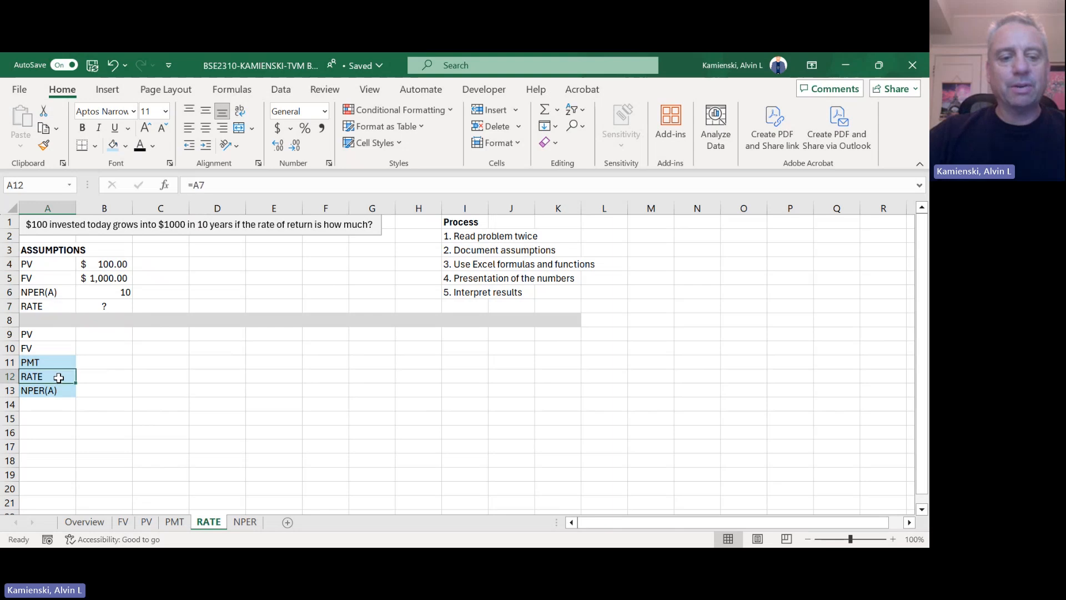
key(F2)
text((A))
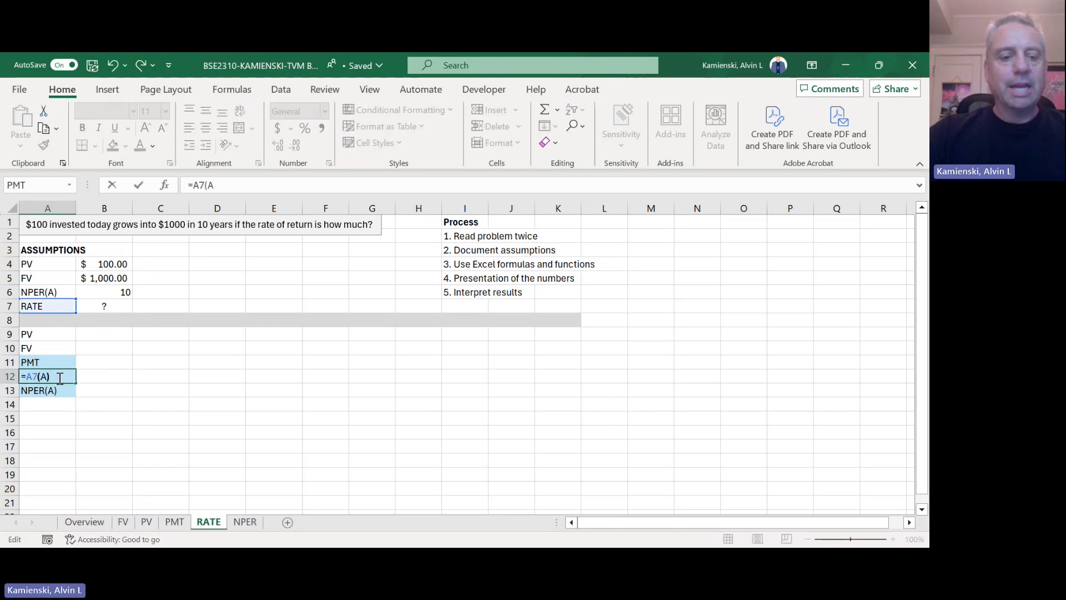
key(Return)
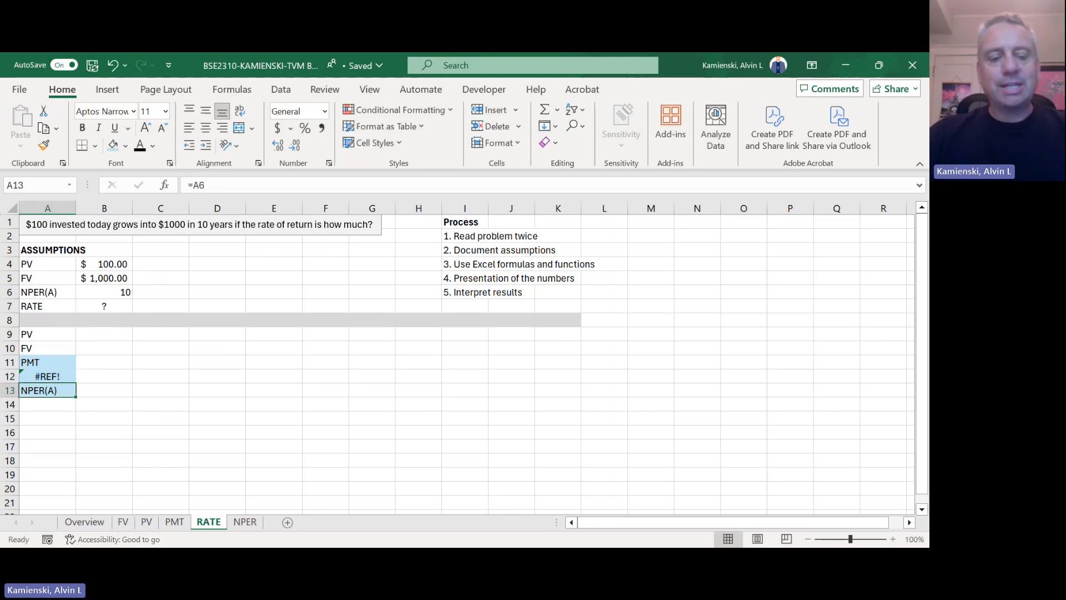
key(ctrl+z)
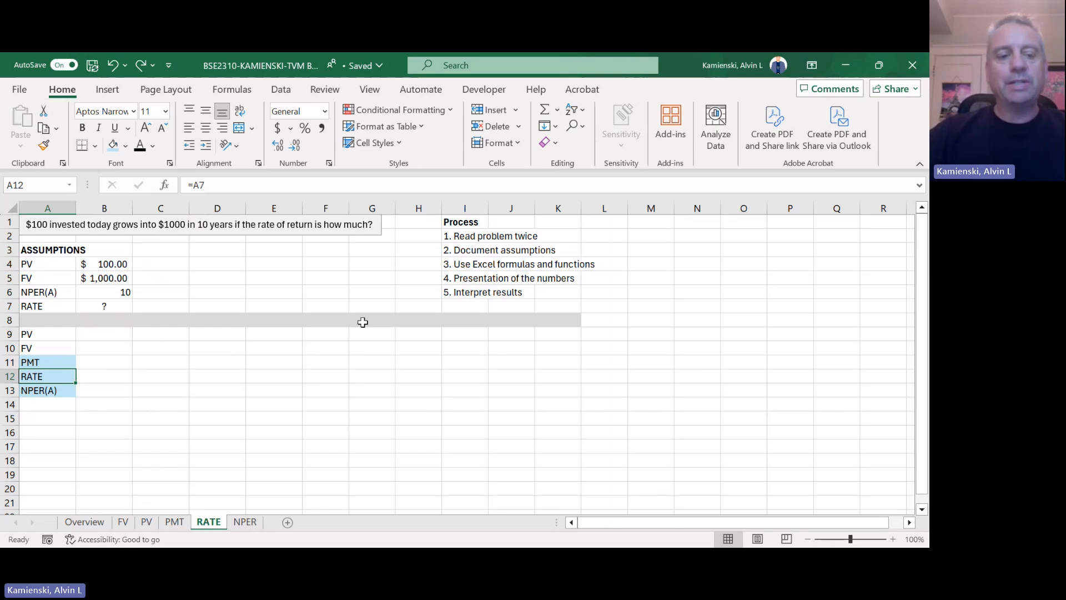
Step: Change the RATE label in A7 of the assumptions to RATE(A)
key(Up)
key(Up)
key(Up)
key(Up)
key(Up)
key(F2)
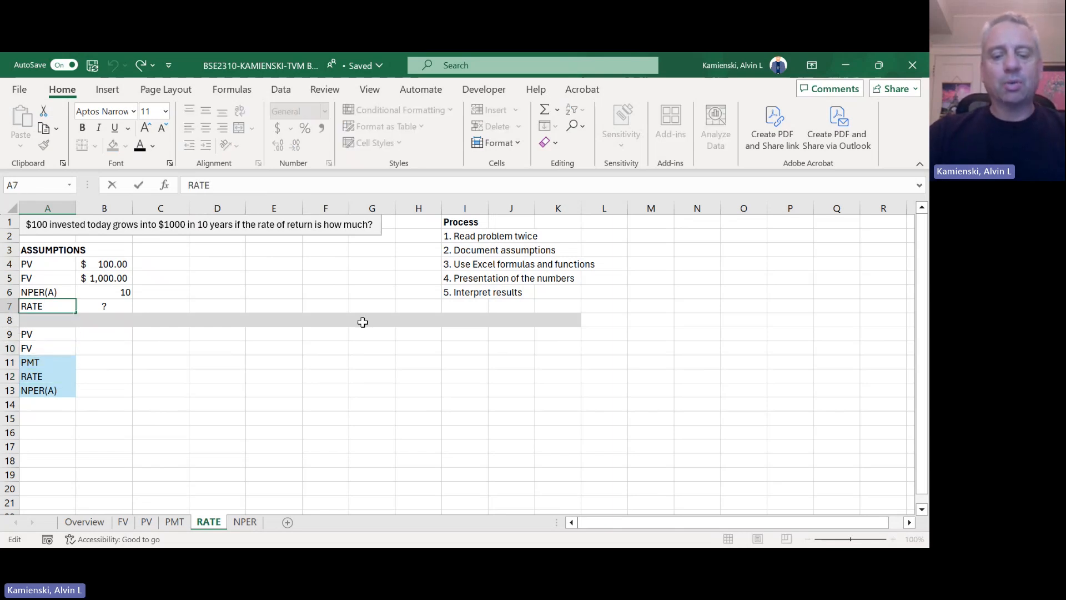
text())
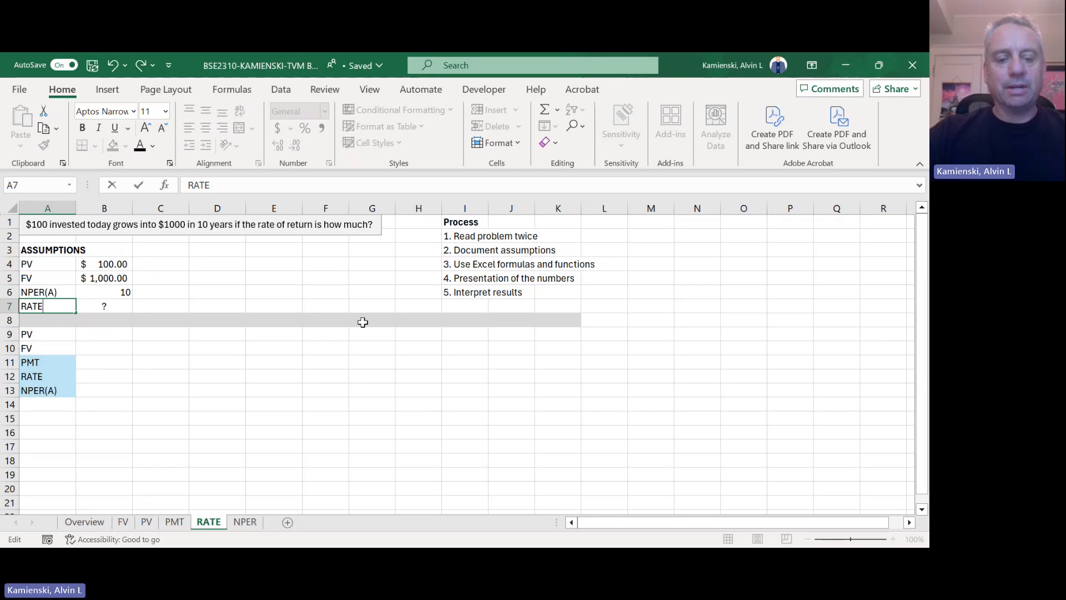
text((A)
key(Return)
key(Down)
key(Down)
key(Down)
key(Down)
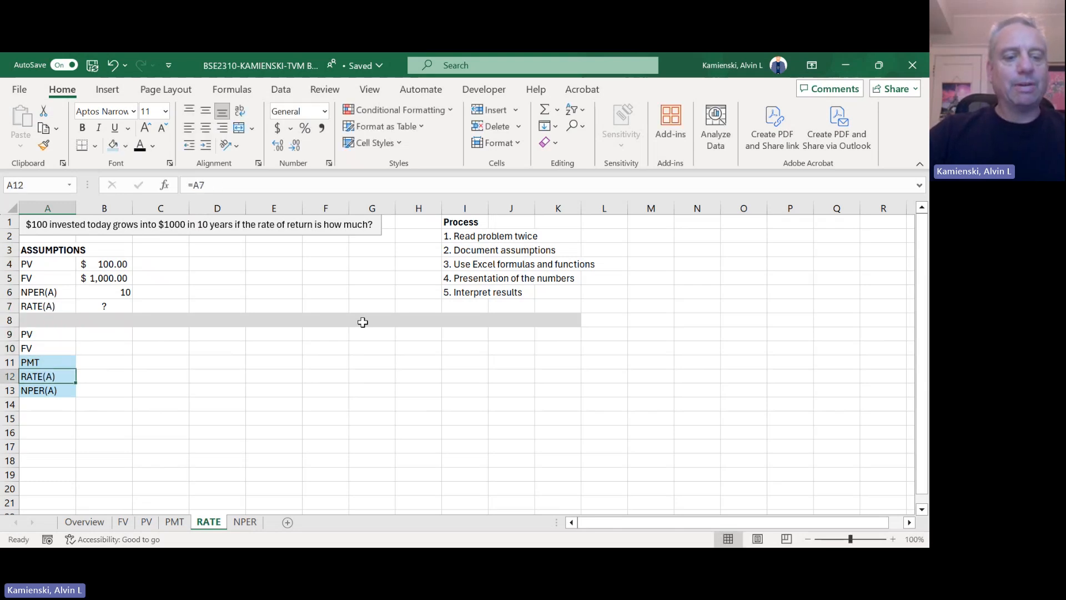
Step: Change the PMT label in A11 to PMT(A)
key(Up)
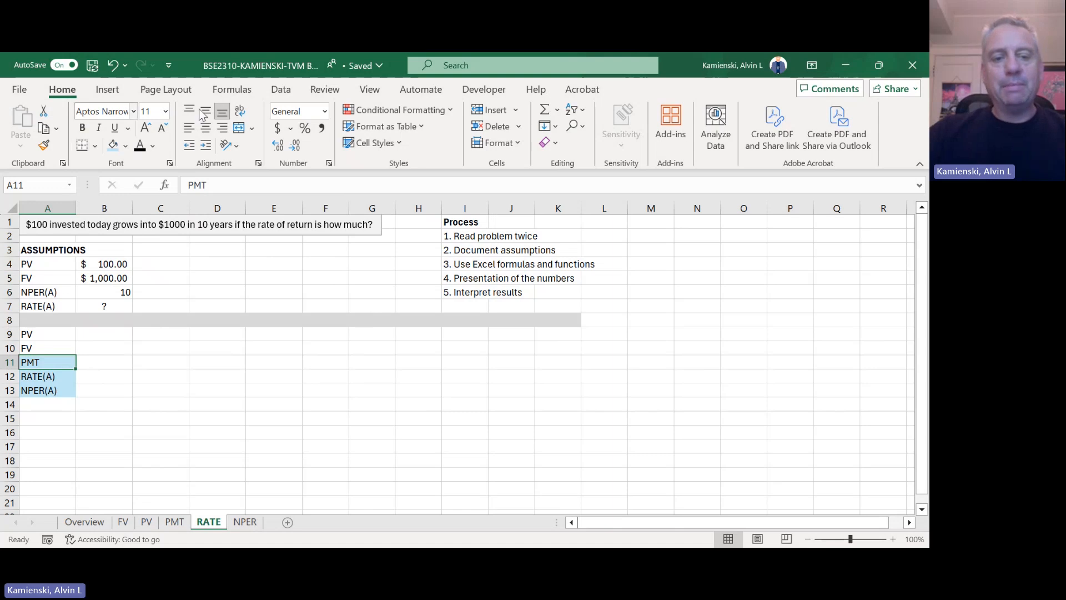
click(217, 190)
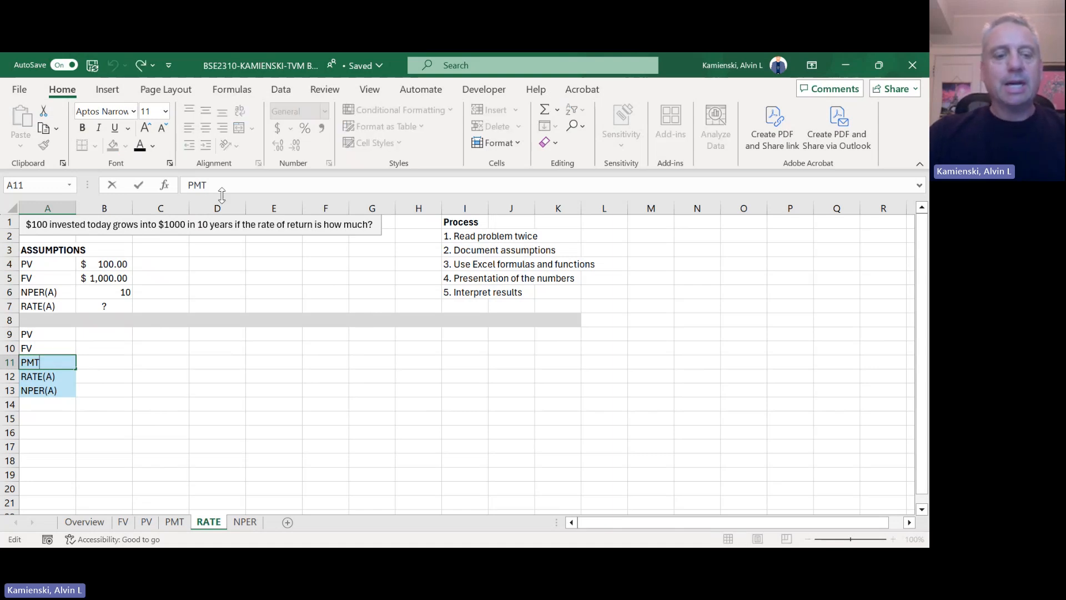
text((A)
key(Return)
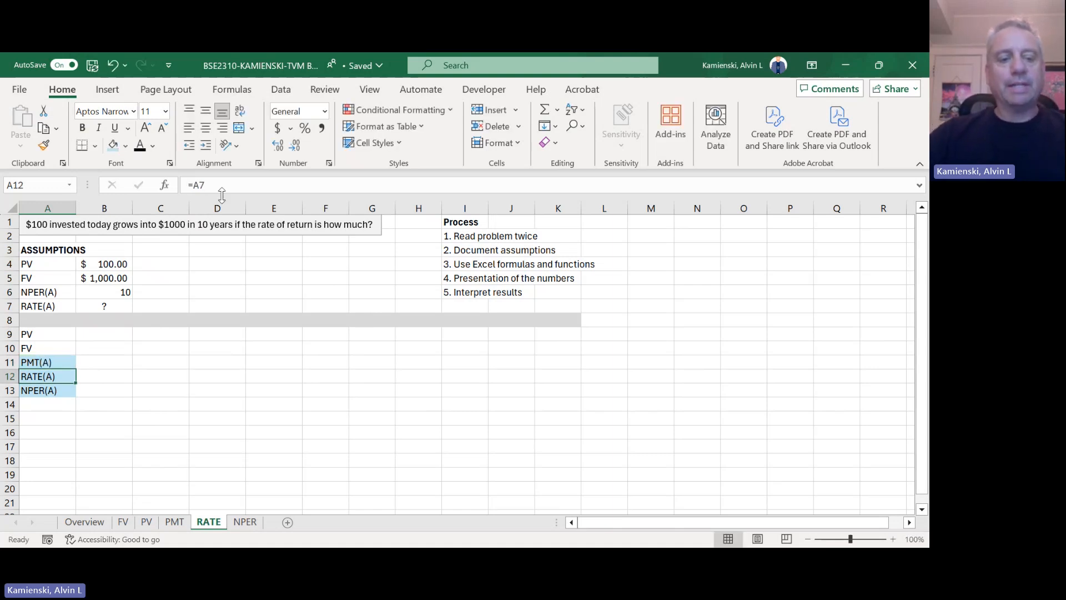
Step: Enter the note "<--think of investments as cash flows out now, negative number" in C9 beside the PV row
key(Up)
key(shift+Down)
key(shift+Down)
key(shift+Down)
key(Up)
key(Up)
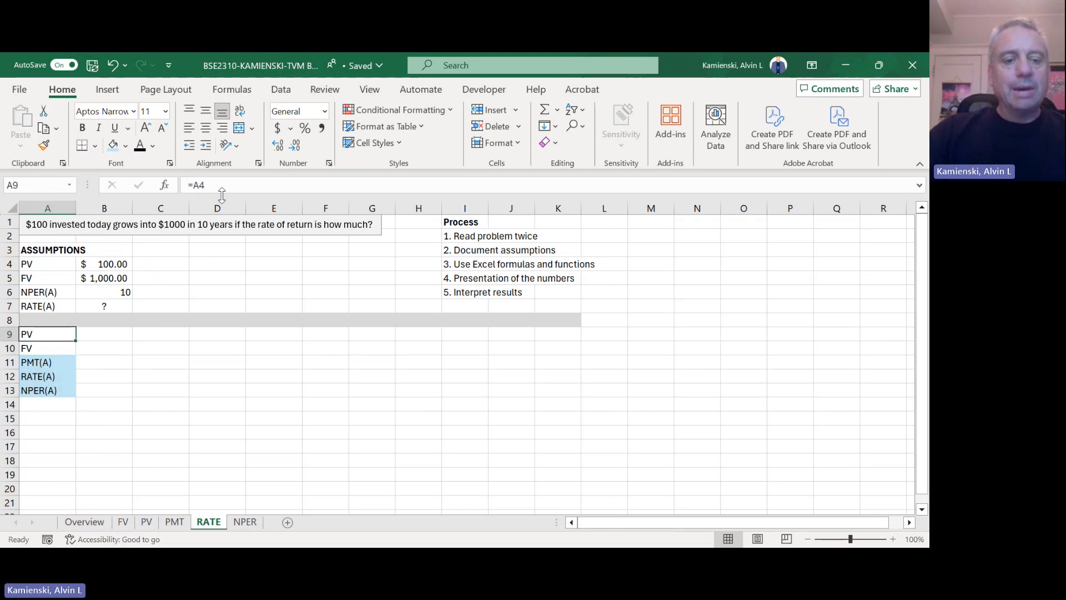
key(Right)
key(Right)
text(<-)
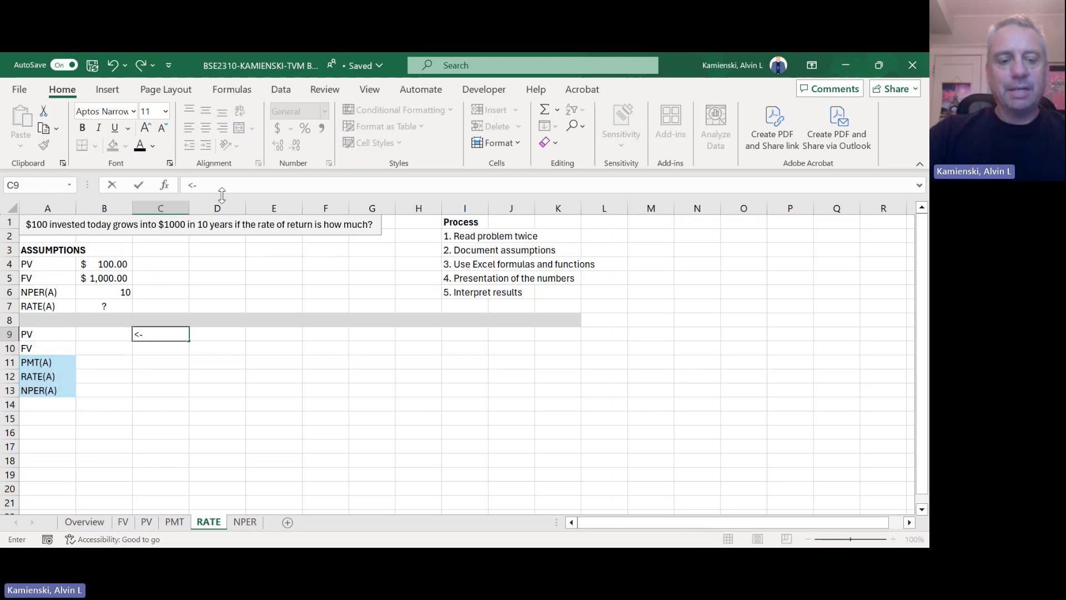
text(-think)
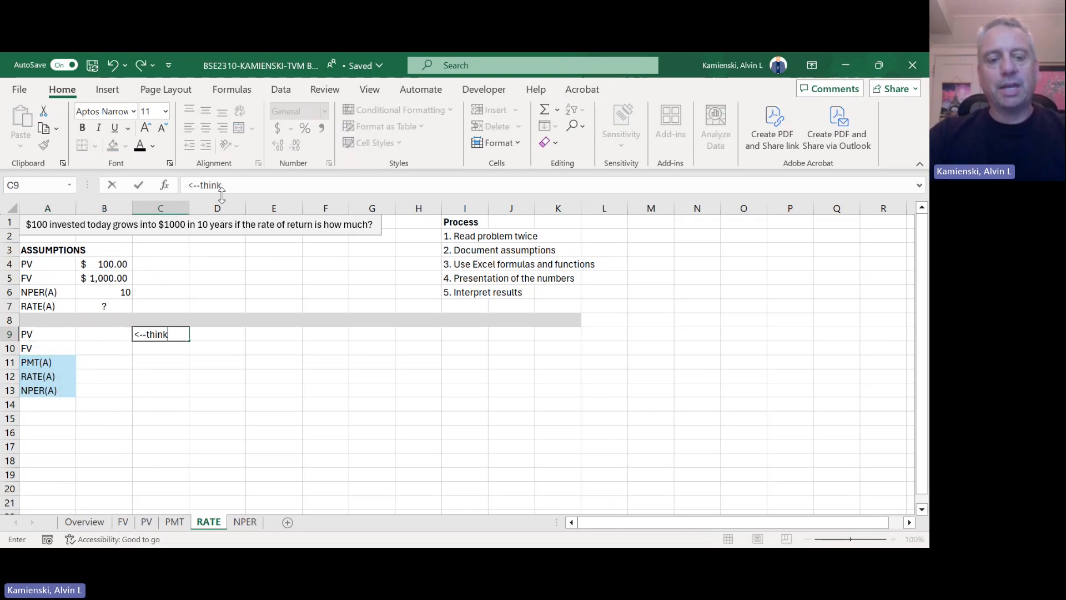
text( of investg)
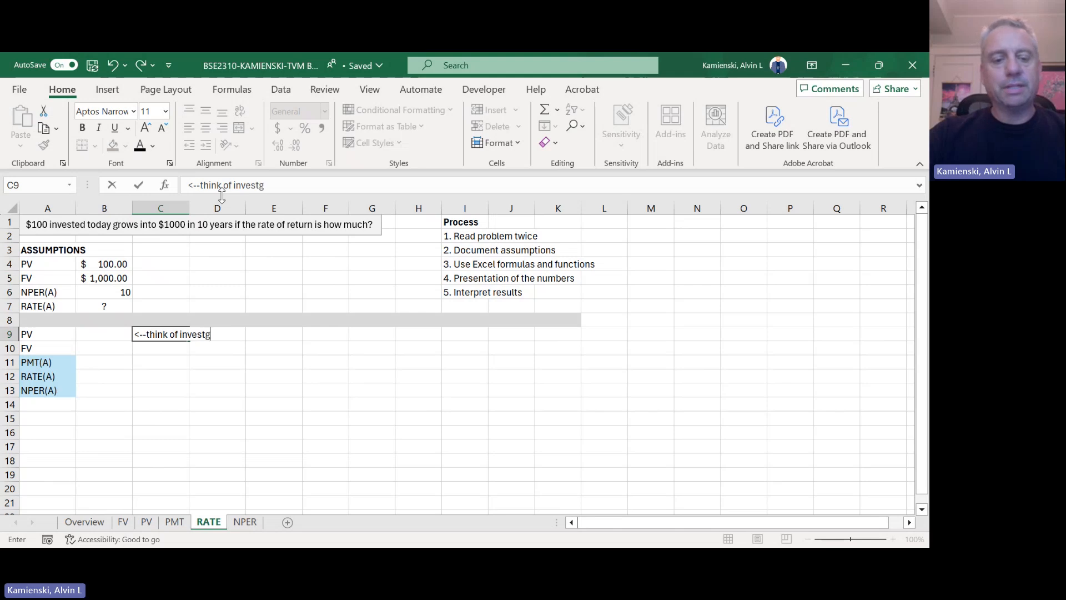
key(BackSpace)
text(ments as )
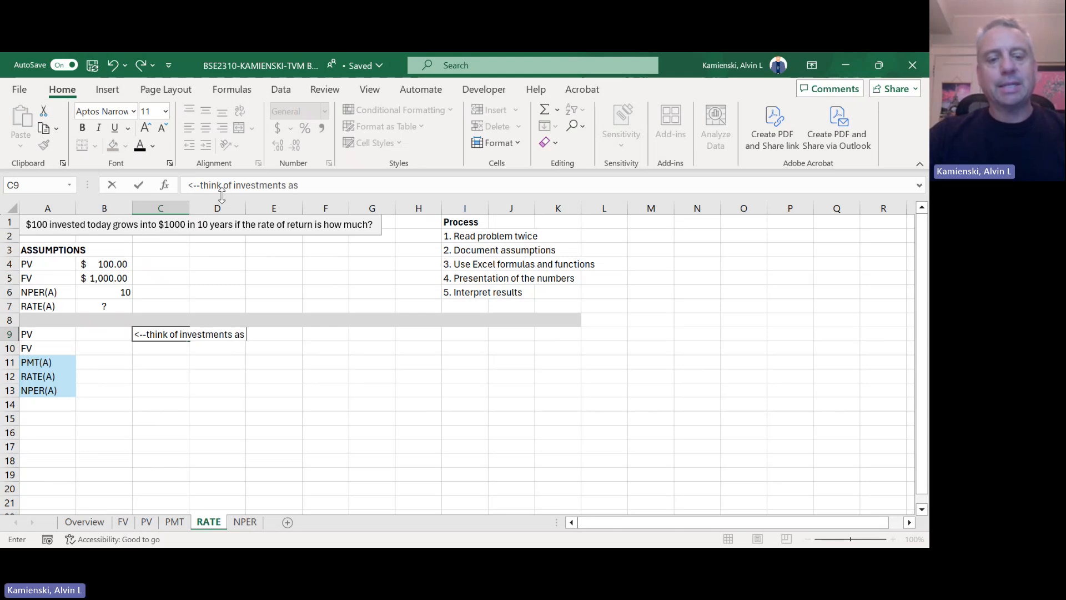
text(cosh)
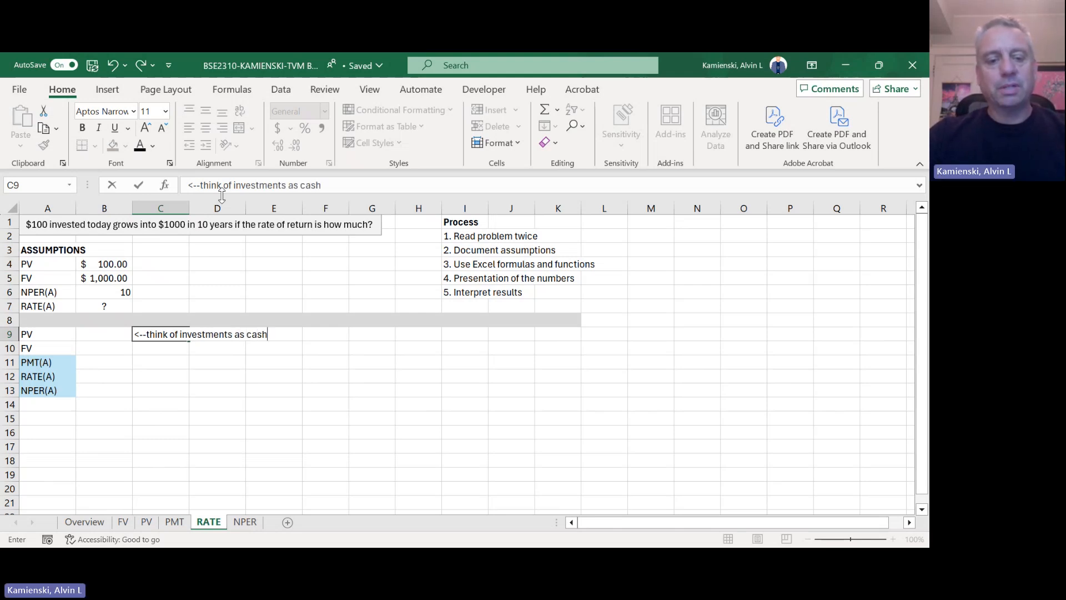
text( flows ou)
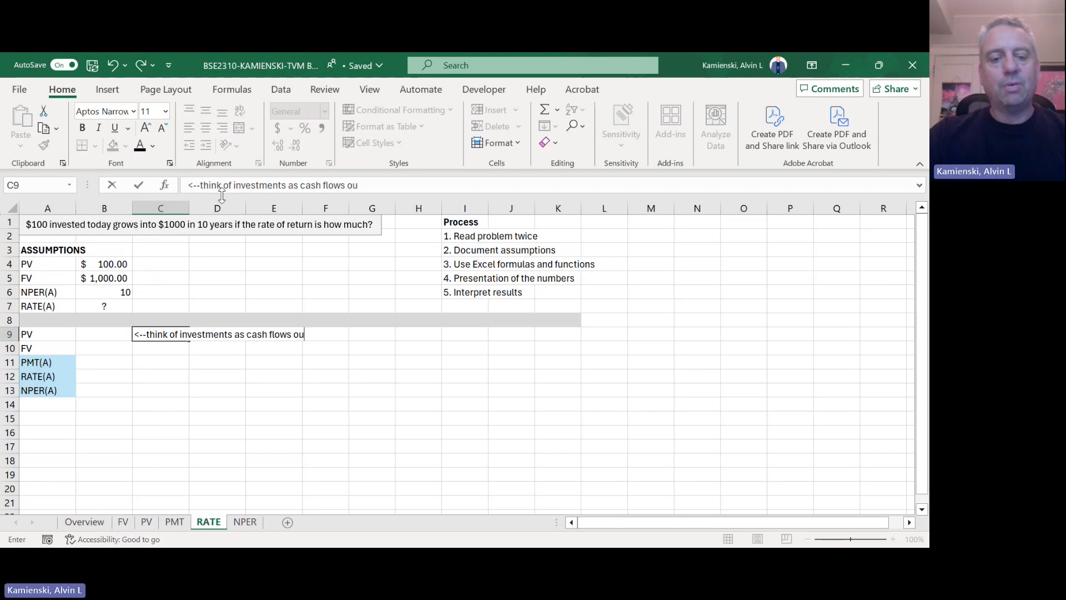
text(t now, neg)
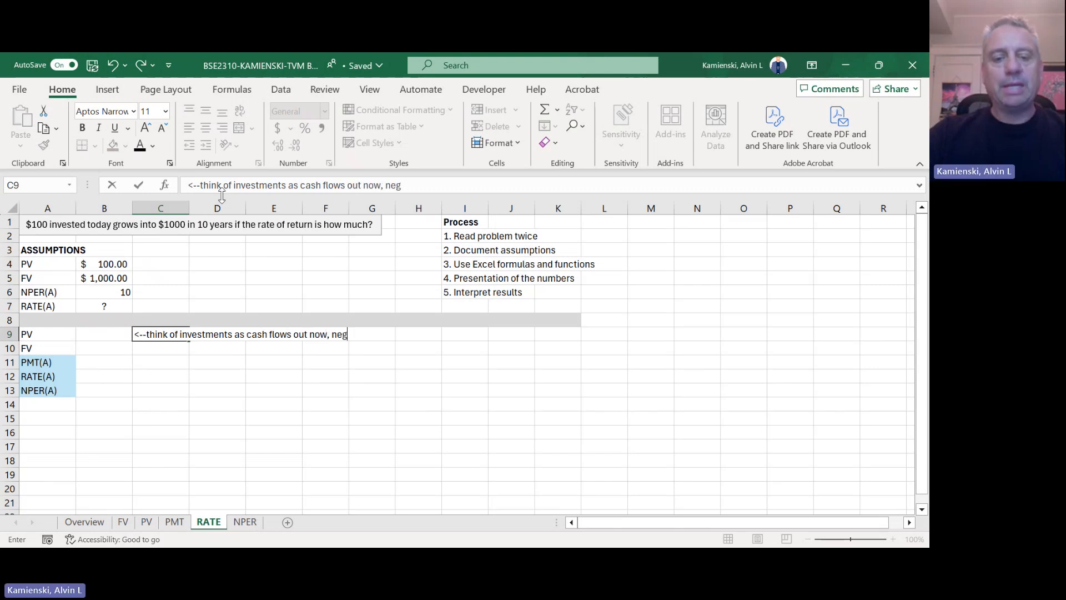
text(ative numnb)
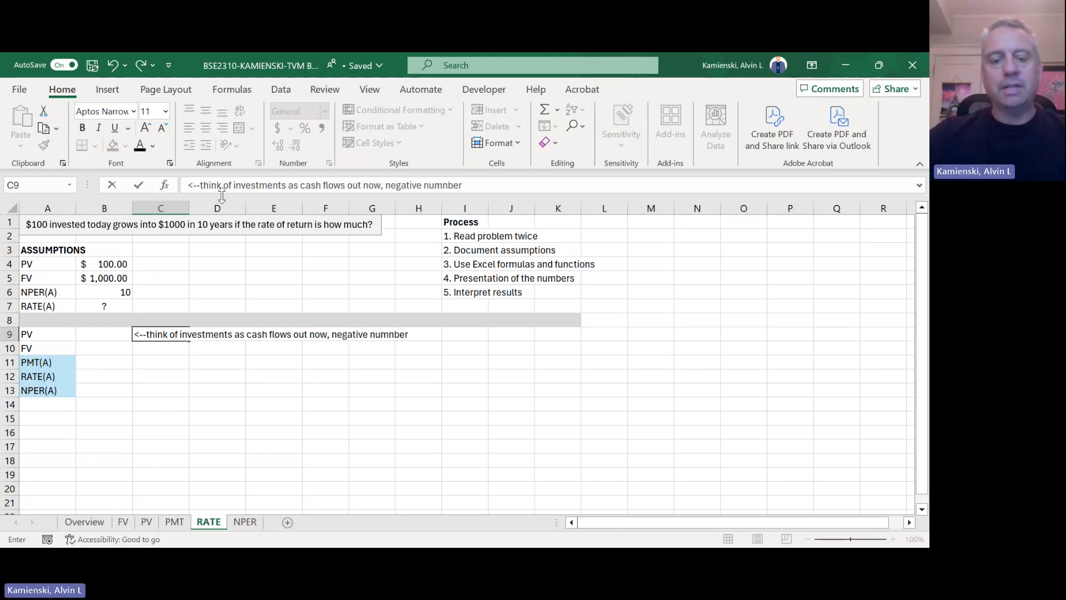
text(er)
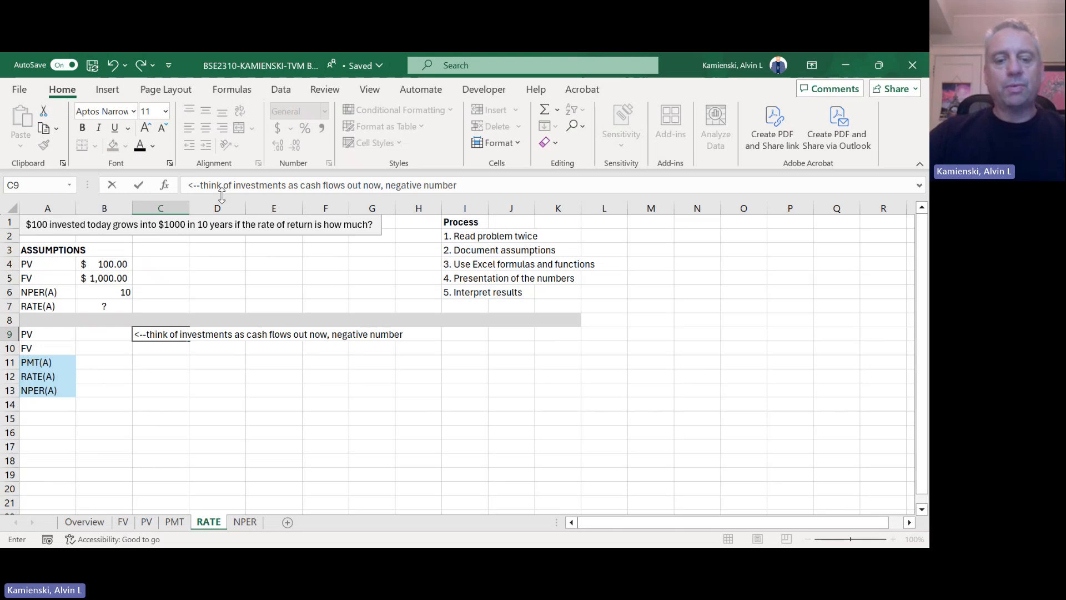
Step: Link the PV value in B9 to the negated PV assumption with =-B4
key(Left)
text(=)
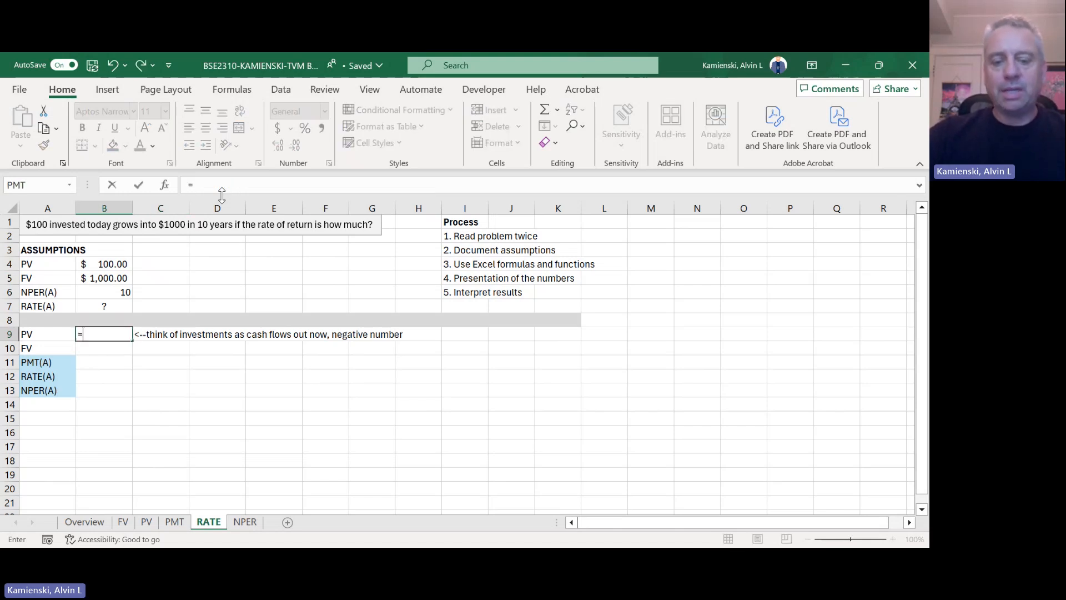
text(-)
key(Up)
key(Up)
key(Up)
key(Up)
key(Up)
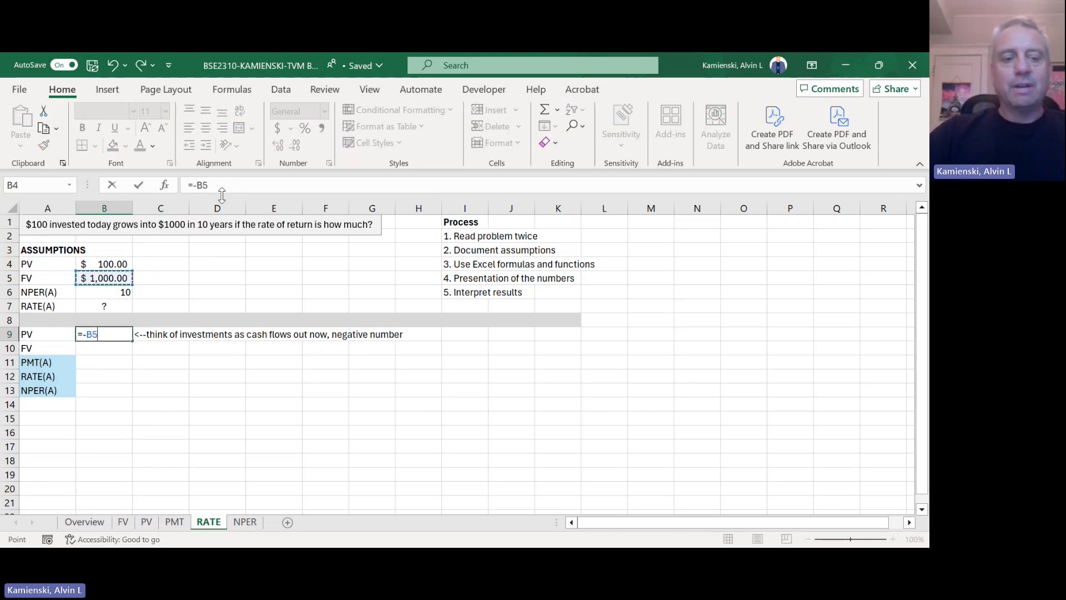
key(ctrl+Return)
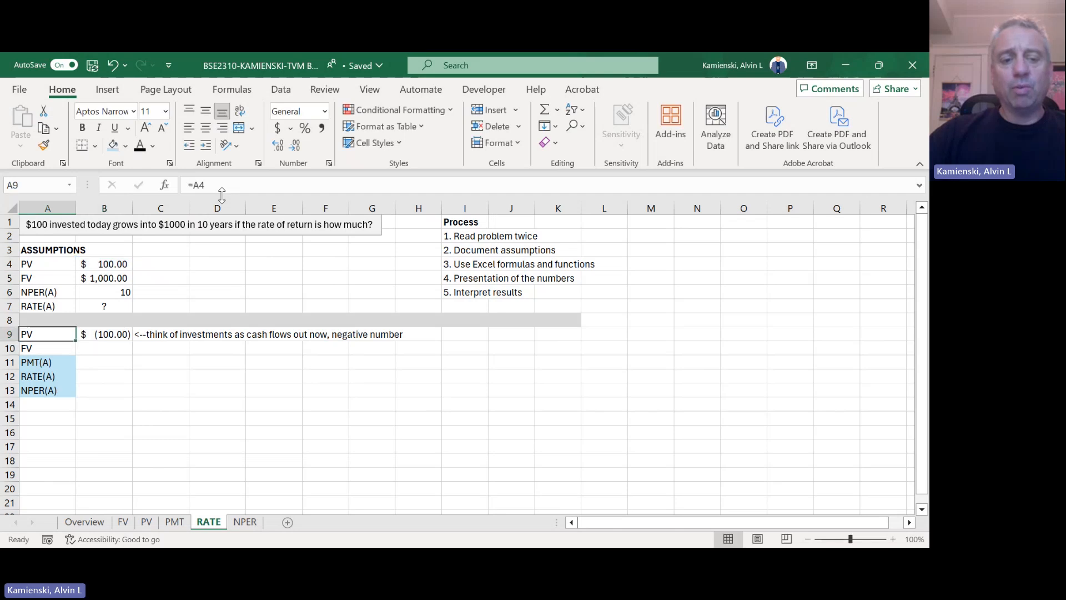
Step: Link the FV value in B10 to the FV assumption in B5
key(Down)
text(=)
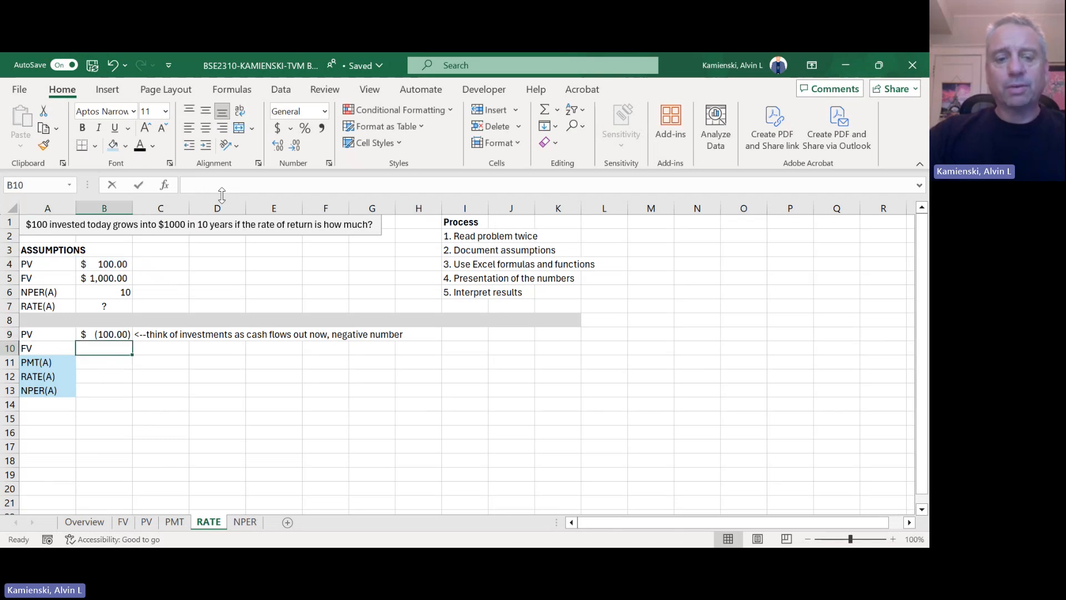
key(Up)
Step: Enter 0 as the PMT(A) value in B11
key(Up)
key(Up)
key(Up)
key(Up)
key(Return)
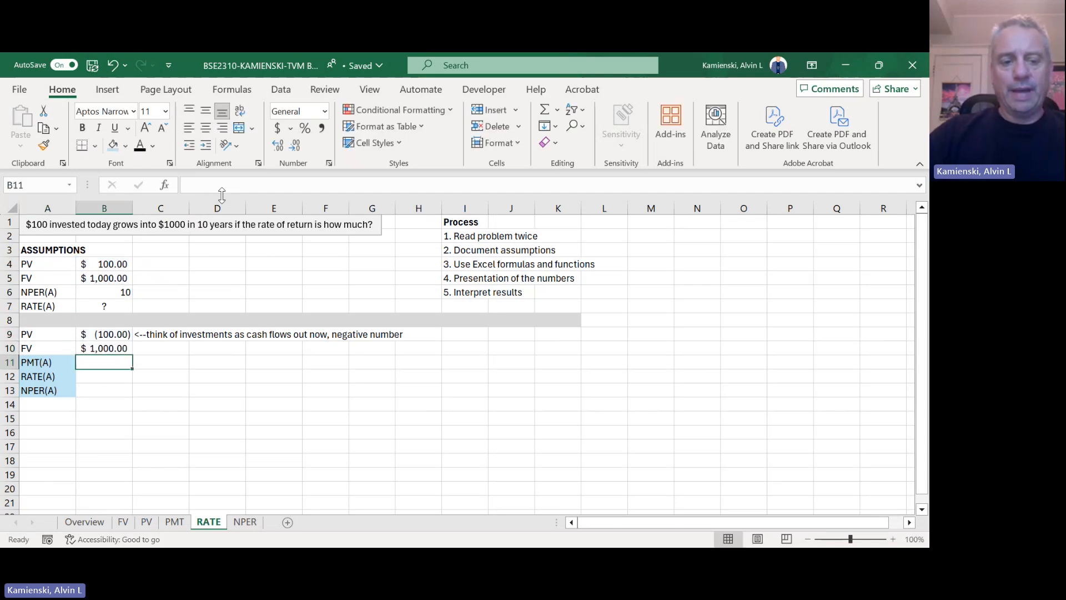
key(Down)
key(Up)
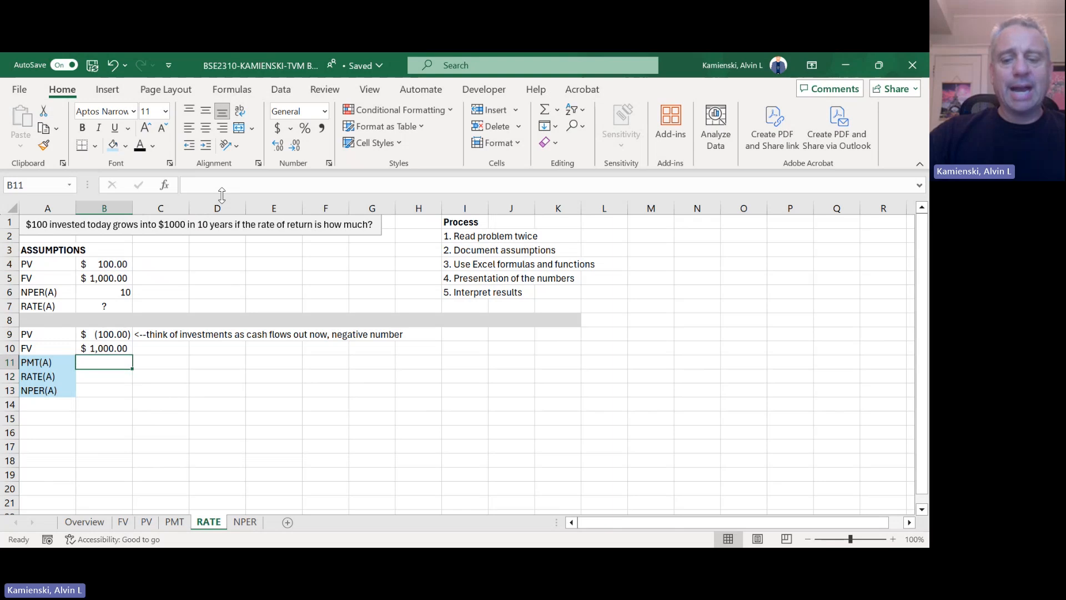
text(0)
key(Return)
Step: Apply the Accounting number format with a dollar sign to the PV, FV and PMT values in B9:B11
key(Up)
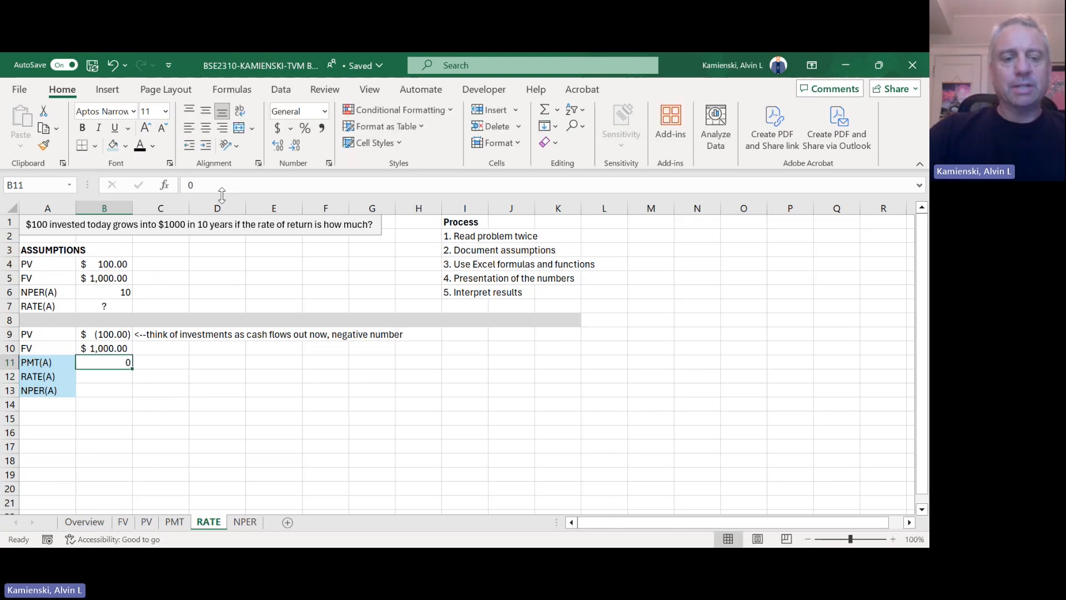
key(Up)
key(Up)
key(shift+Down)
key(shift+Down)
key(alt+h)
key(a)
key(n)
key(Return)
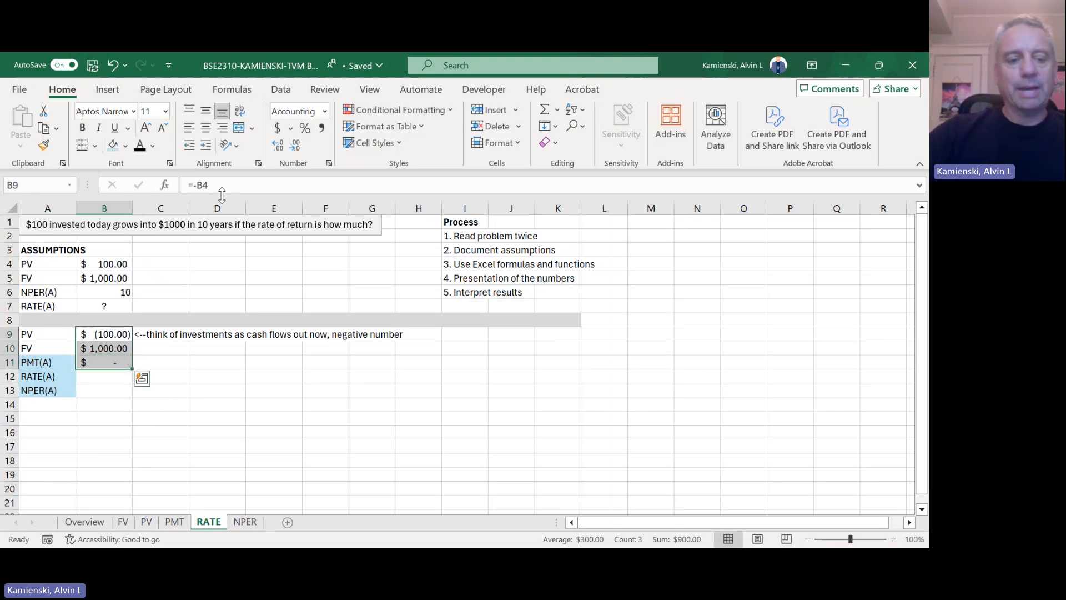
Step: Make the RATE(A) result cell B12 bold and fill it with yellow
key(Down)
key(Left)
key(Down)
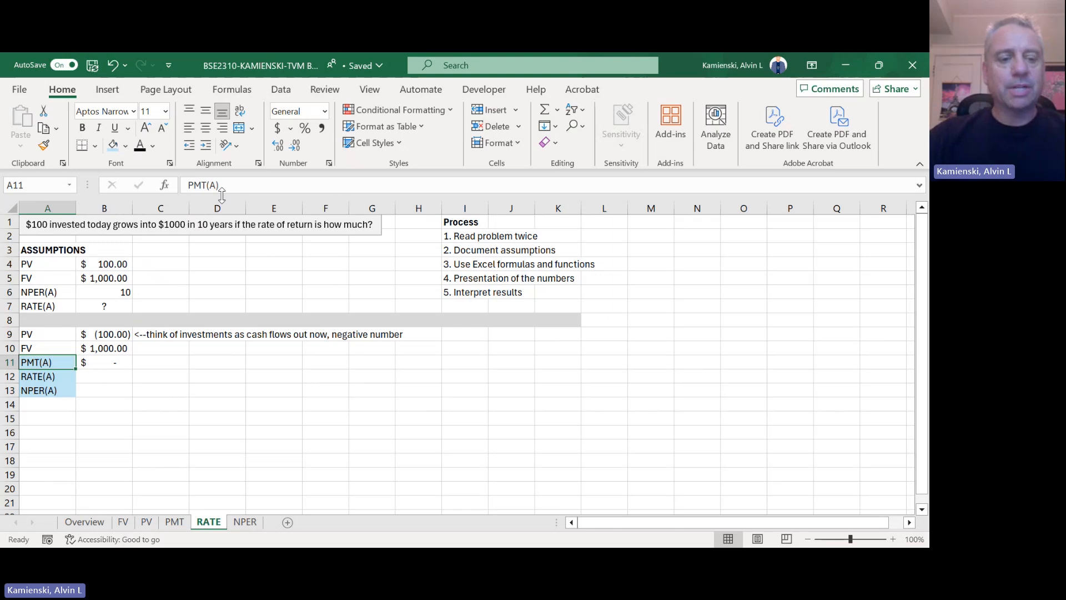
key(Down)
key(Right)
key(ctrl+b)
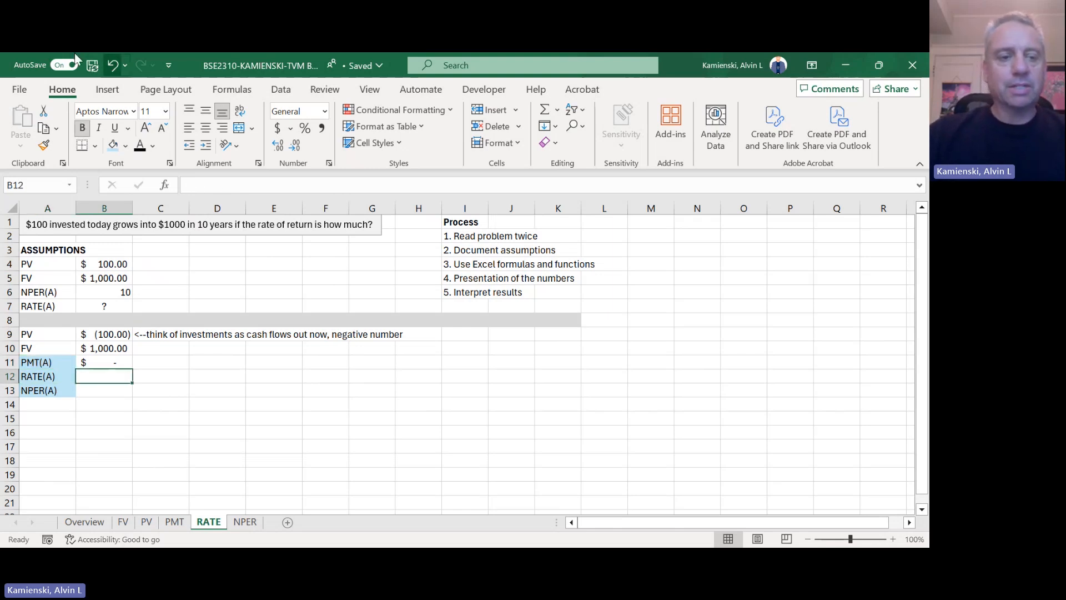
click(125, 147)
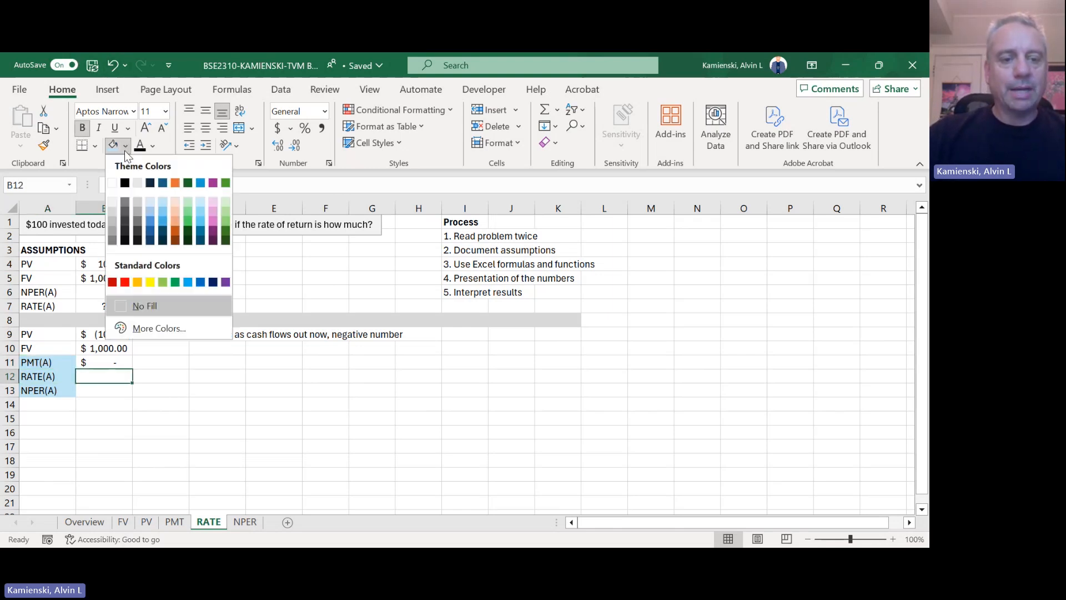
click(151, 283)
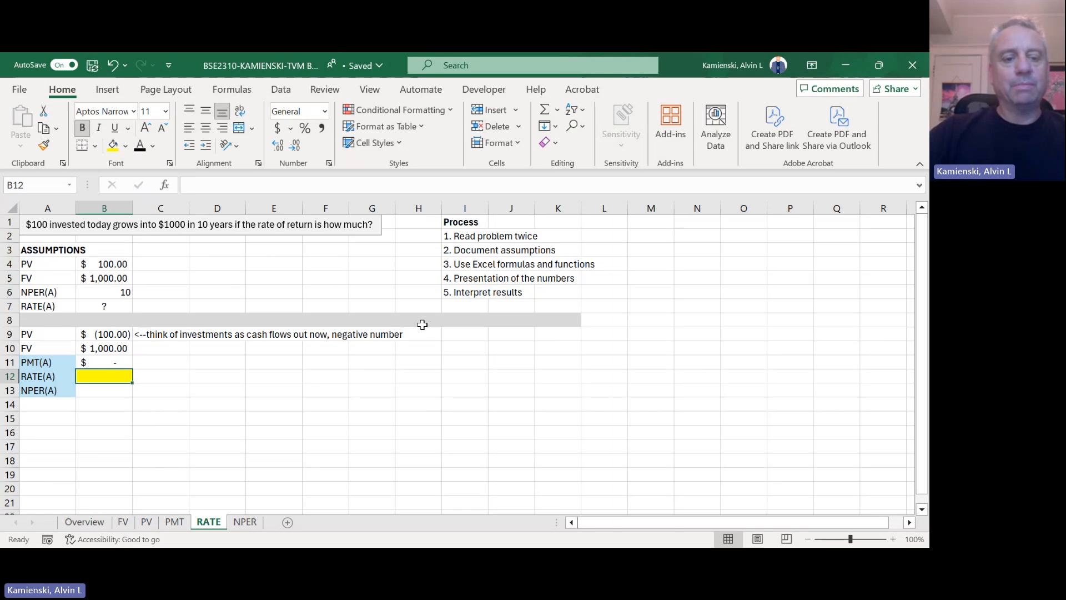
Step: Link the NPER(A) value in B13 to the NPER(A) assumption in B6
key(Return)
text(=)
key(Up)
key(Up)
key(Up)
key(Up)
key(Up)
key(Up)
key(Up)
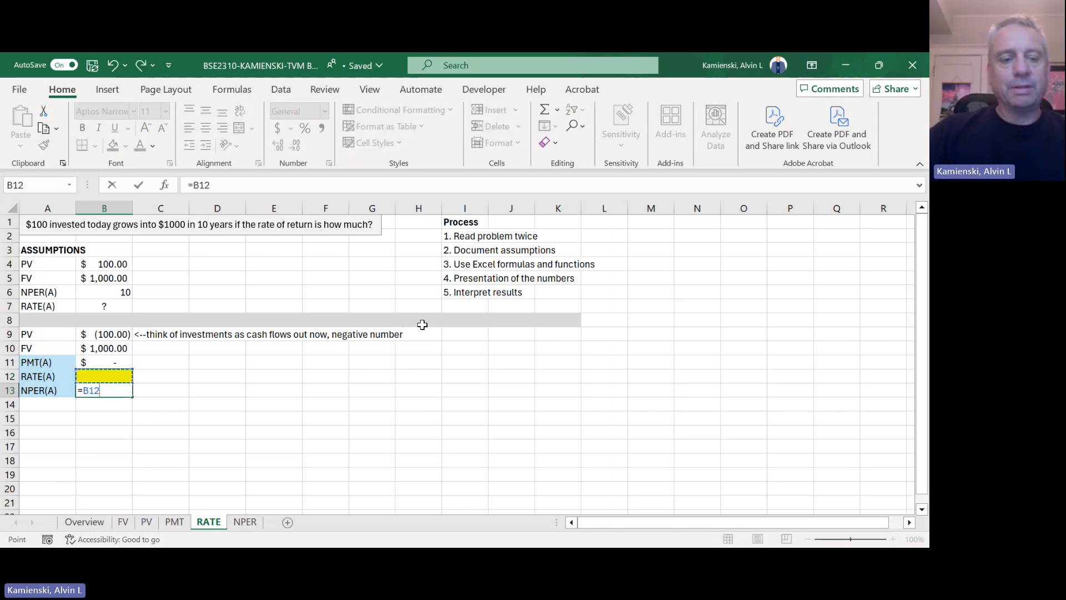
key(shift+Return)
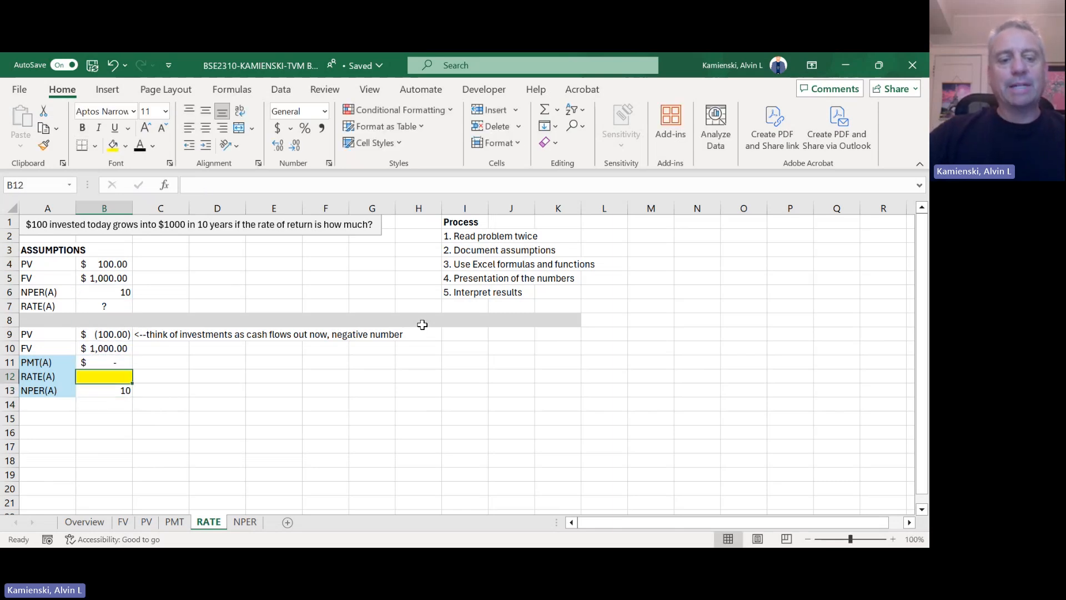
Step: Begin a RATE formula in B12 with B6 as the number of periods and B11 as the payment
text(=rate()
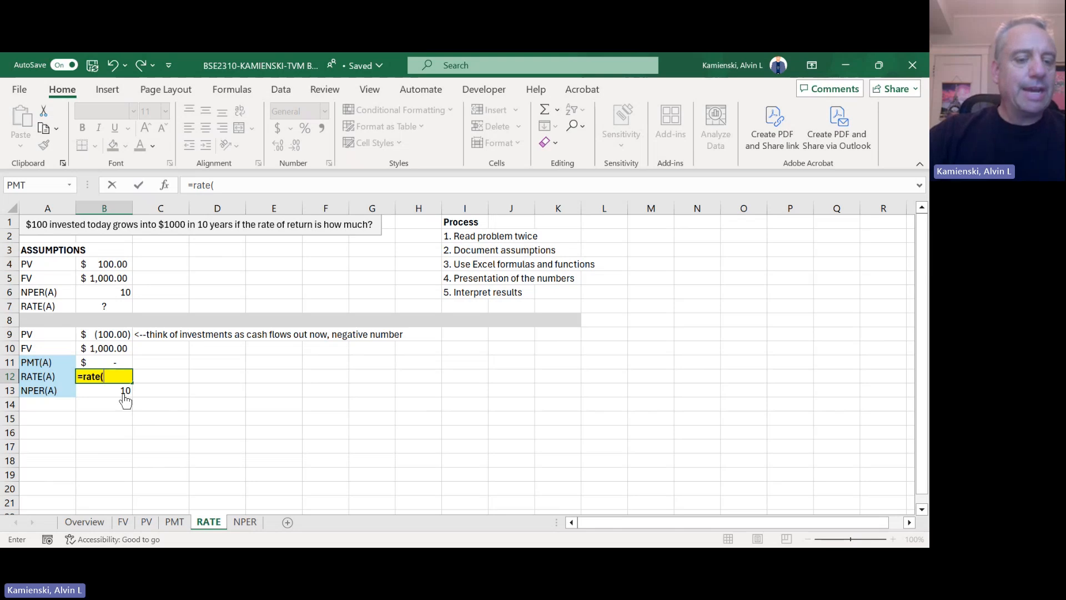
click(109, 293)
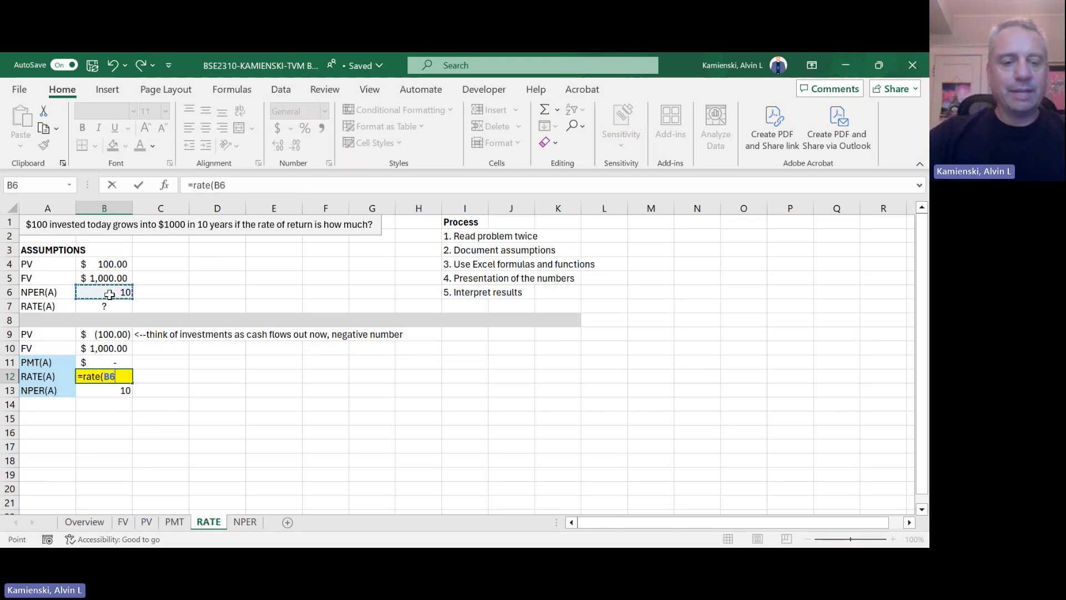
text(,)
key(Down)
key(Down)
key(Down)
key(Left)
key(Down)
key(Right)
key(Up)
key(Up)
key(Up)
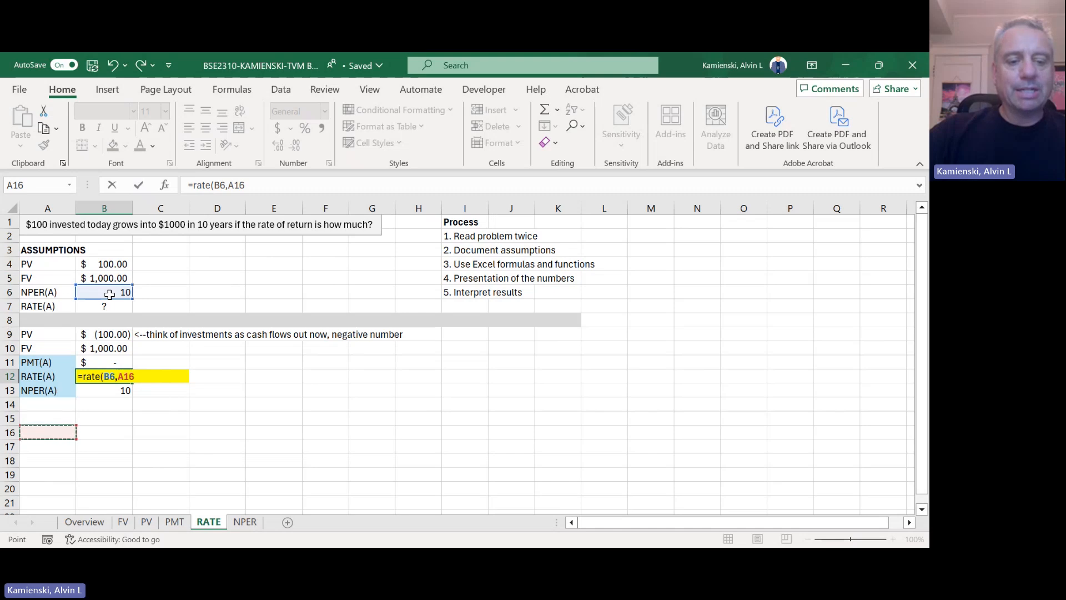
key(Up)
key(Up)
key(Left)
key(Up)
key(Up)
key(Right)
key(Right)
key(Left)
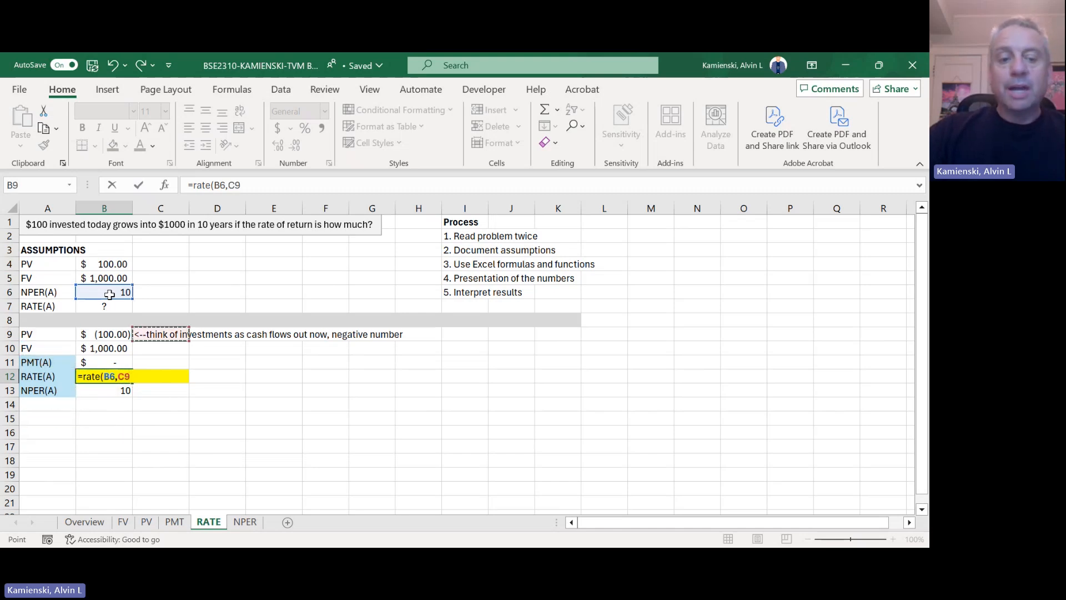
key(Down)
key(Down)
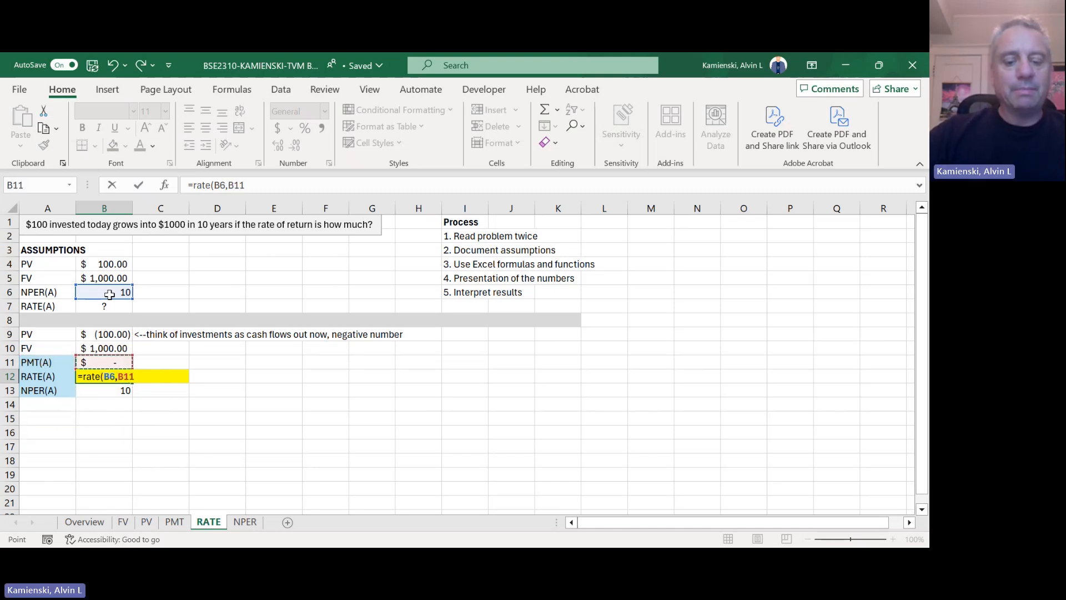
Step: Complete the RATE formula in B12 with B9 as the present value and B10 as the future value
text(,)
key(Up)
key(Up)
key(Up)
key(Up)
key(Up)
key(Up)
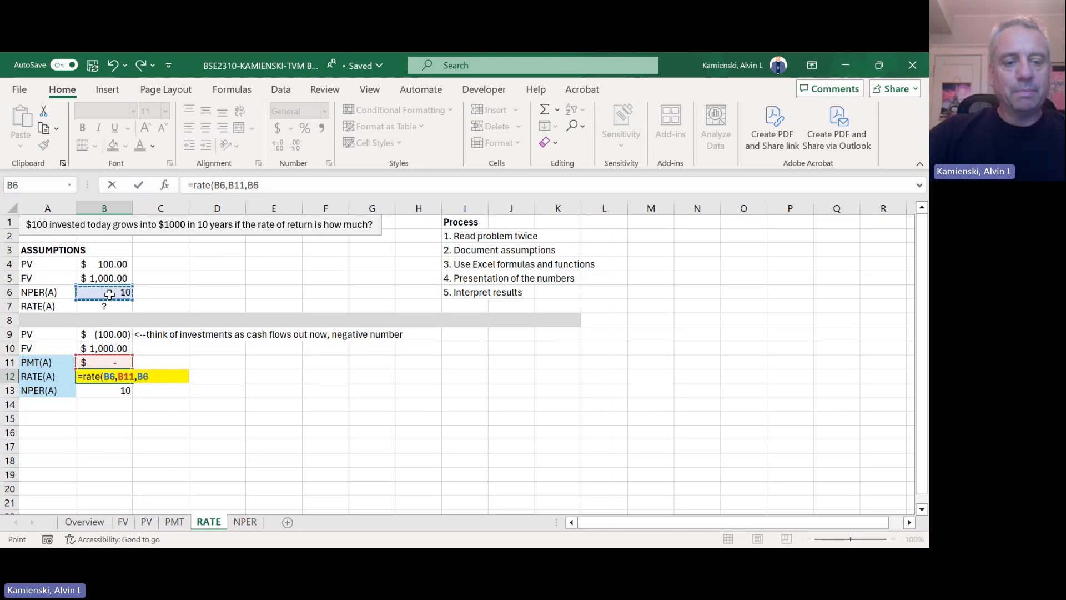
key(Down)
key(Down)
key(Down)
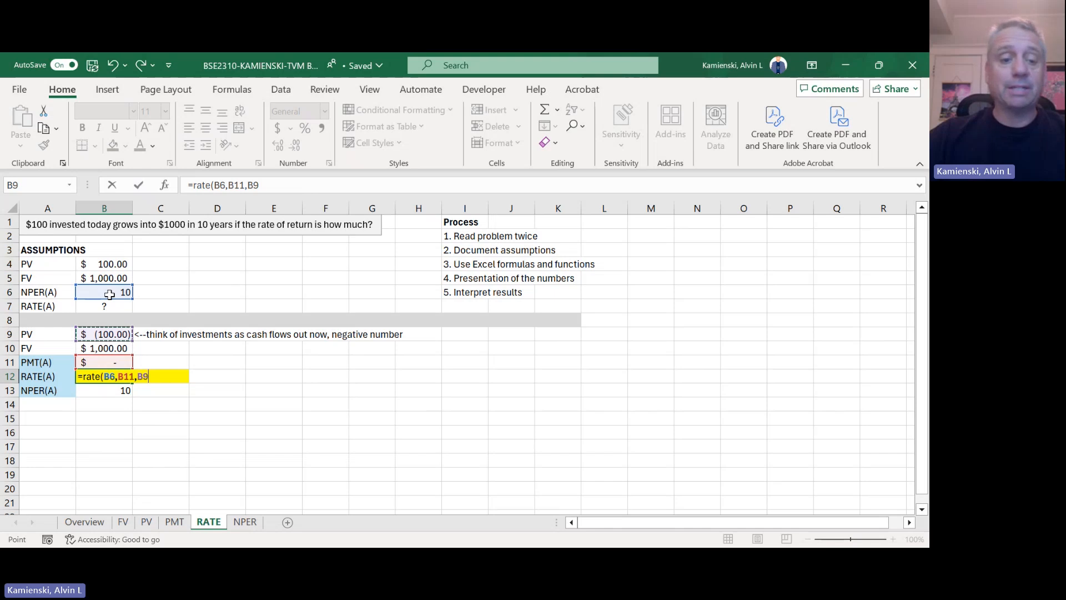
text(,)
key(Up)
key(Up)
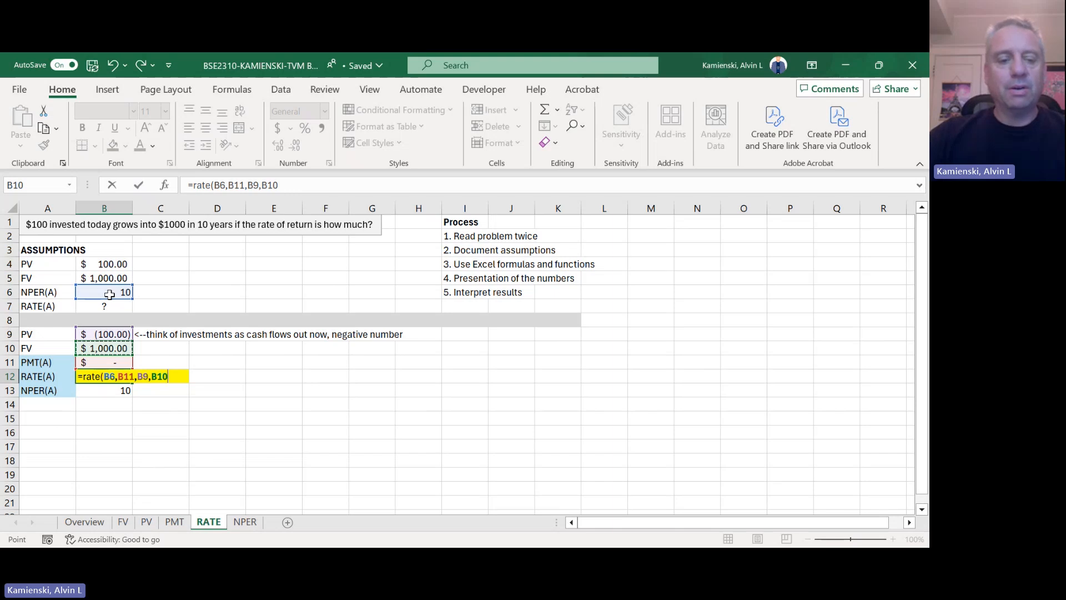
key(Return)
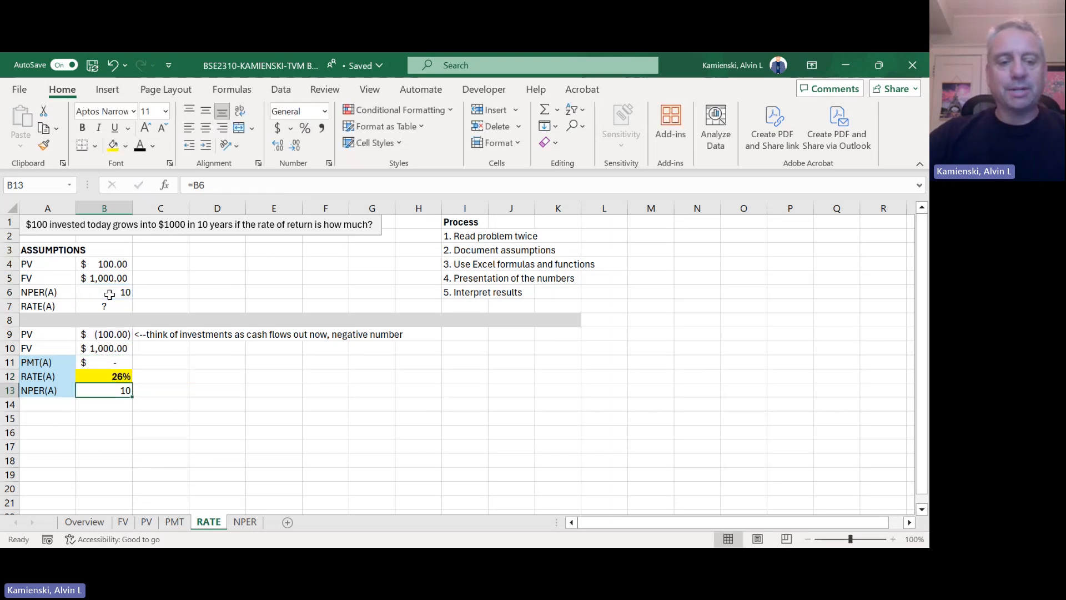
Step: Try centering the RATE(A) result in B12 and undo that alignment change
key(Up)
key(alt)
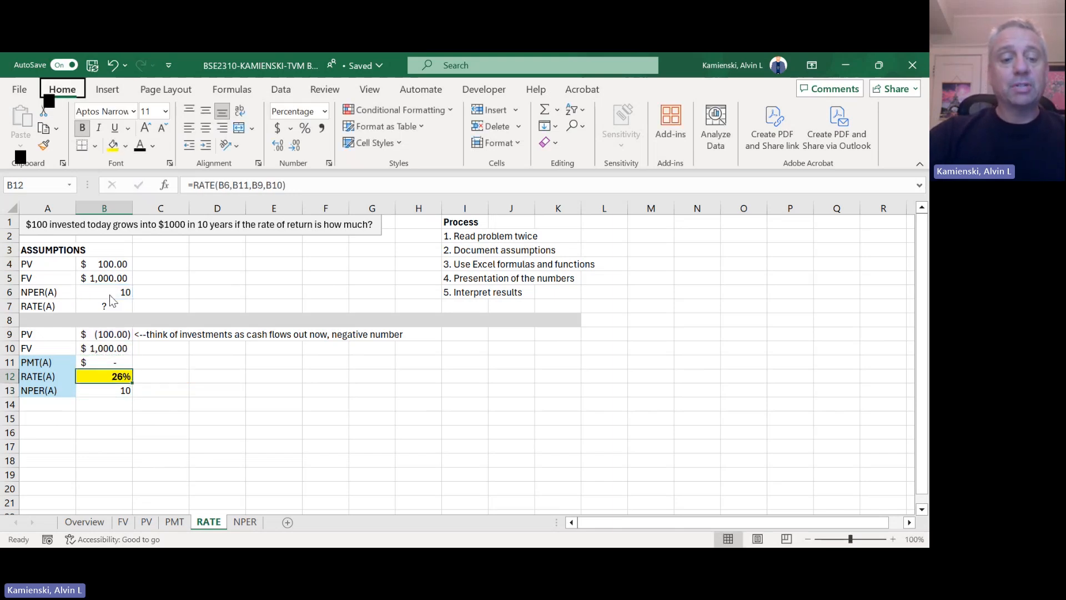
key(h)
key(a)
key(c)
key(ctrl+z)
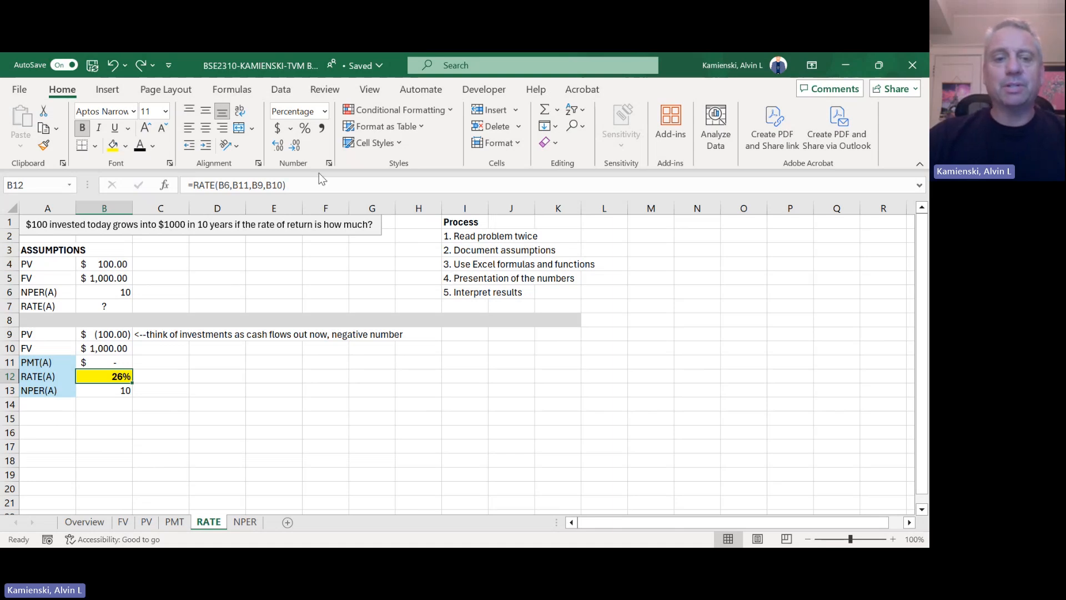
Step: Show the RATE(A) percentage in B12 with two decimal places
click(280, 146)
click(280, 146)
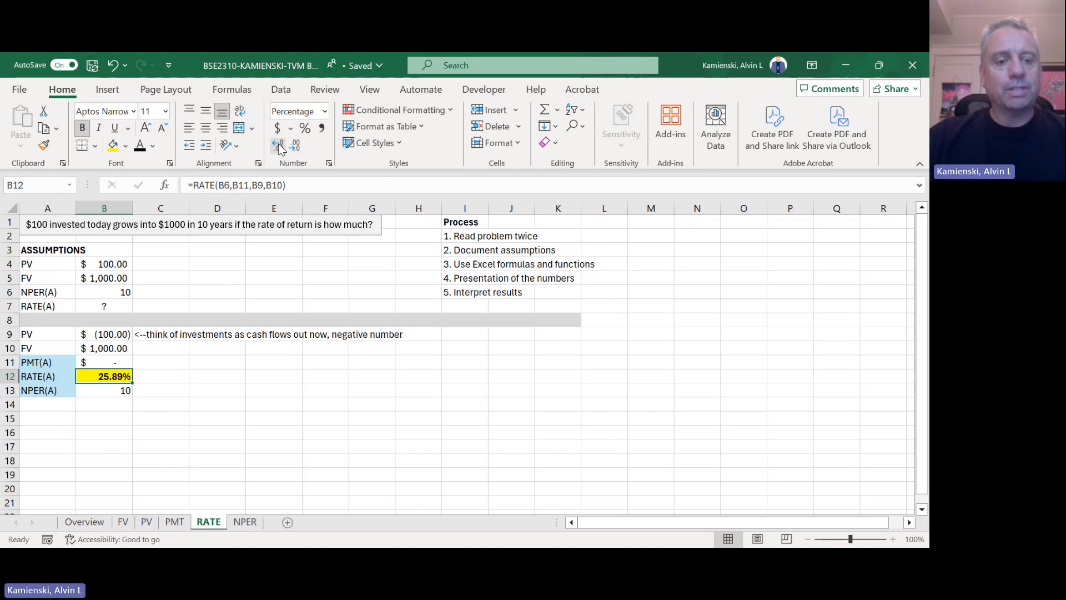
key(Left)
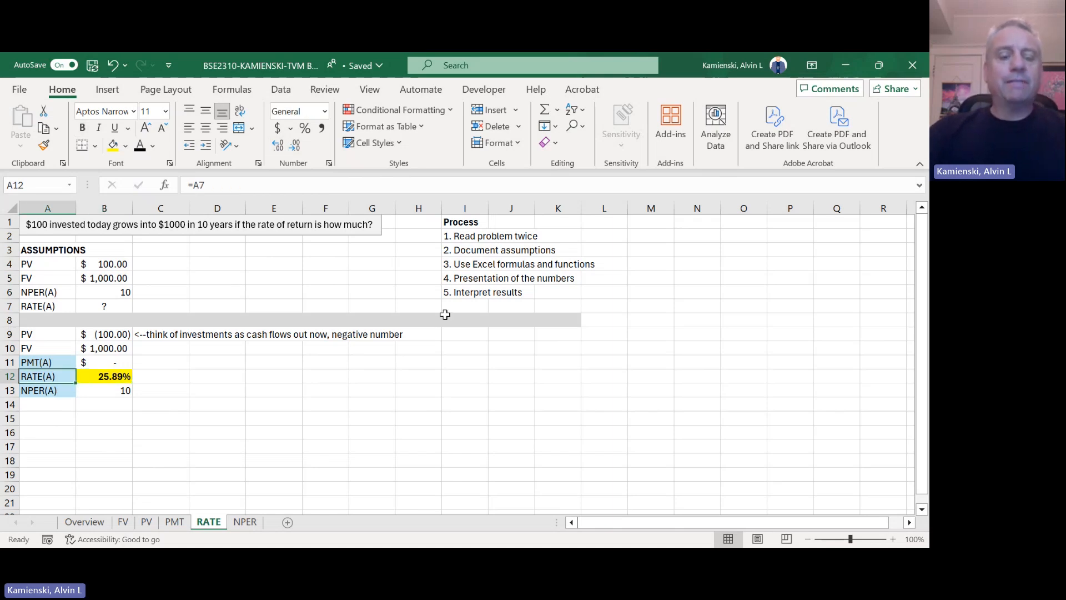
Step: Review the PV, FV, PMT(A), RATE(A) and NPER(A) rows in A9:B13, focusing on the RATE(A) label and its result
key(Right)
key(Left)
key(Right)
key(Left)
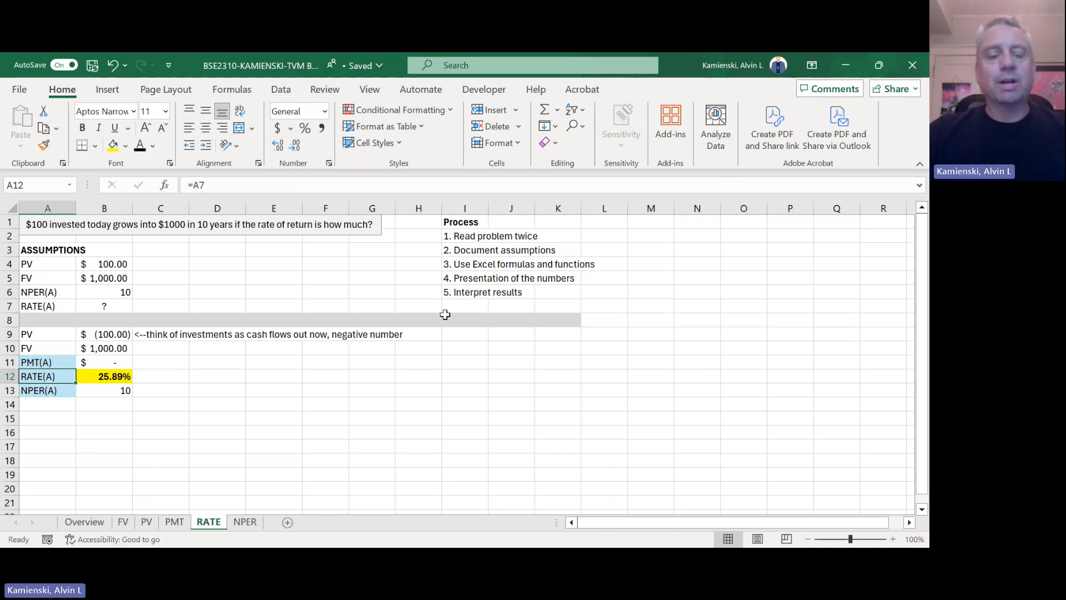
key(Right)
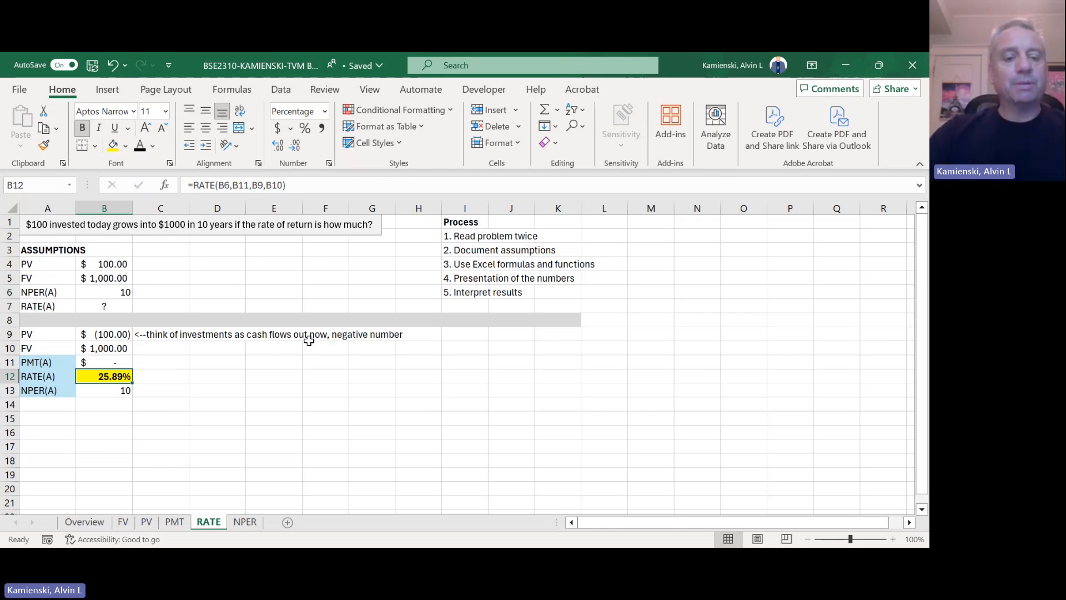
key(Up)
key(Up)
key(Up)
key(Left)
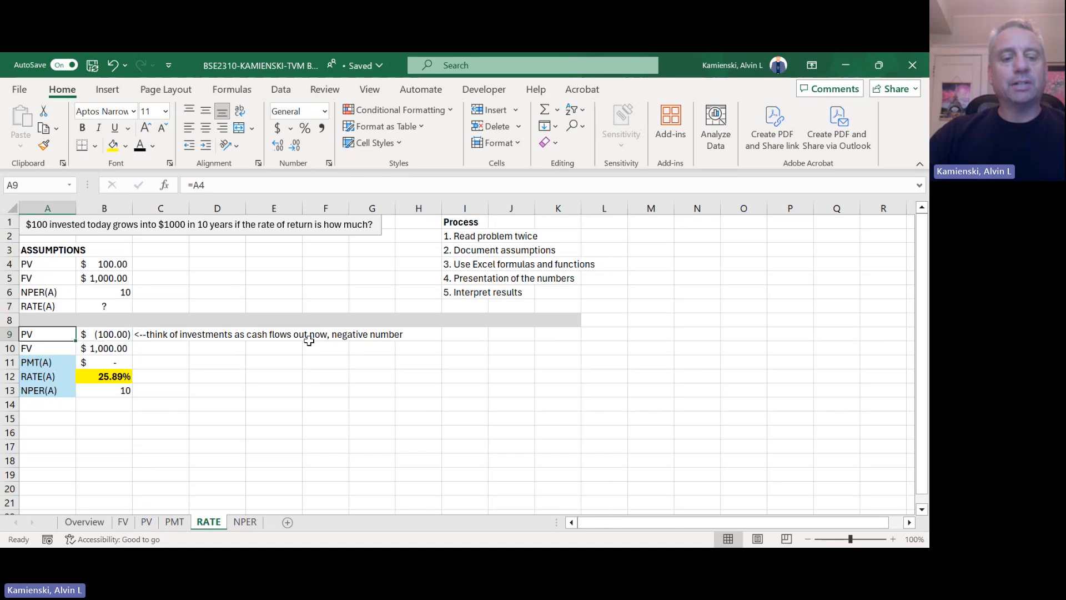
key(Down)
key(Down)
key(Down)
key(Down)
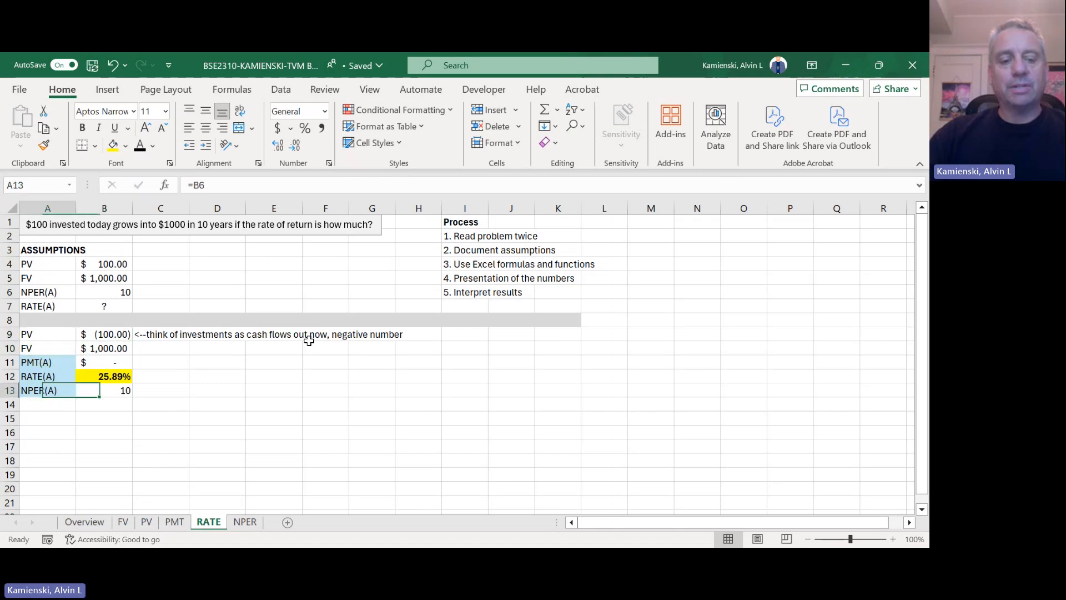
key(Up)
key(Up)
key(Right)
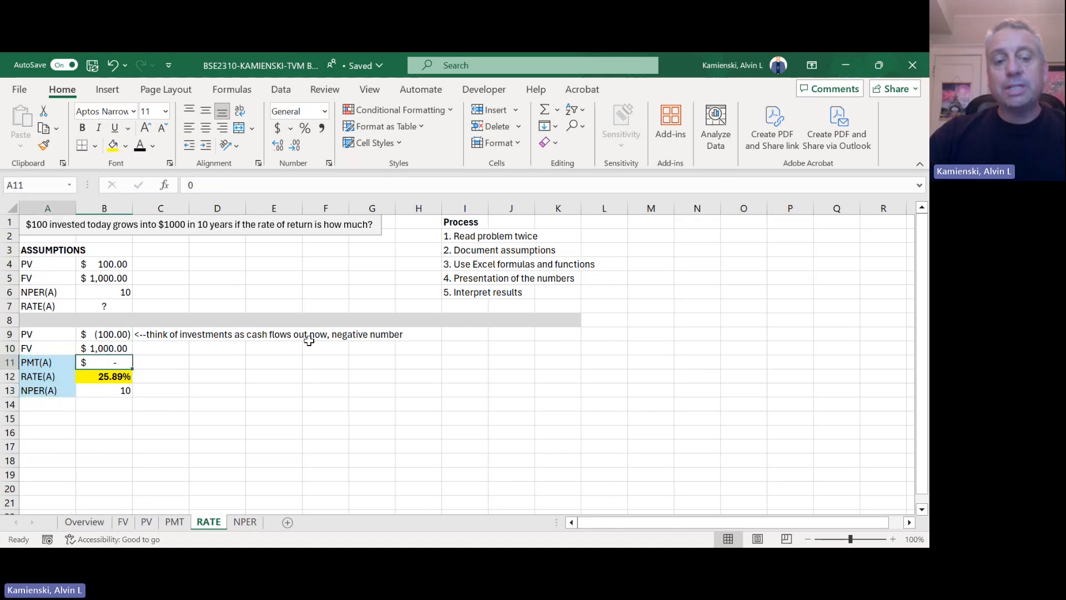
key(Left)
key(Down)
key(Right)
key(Left)
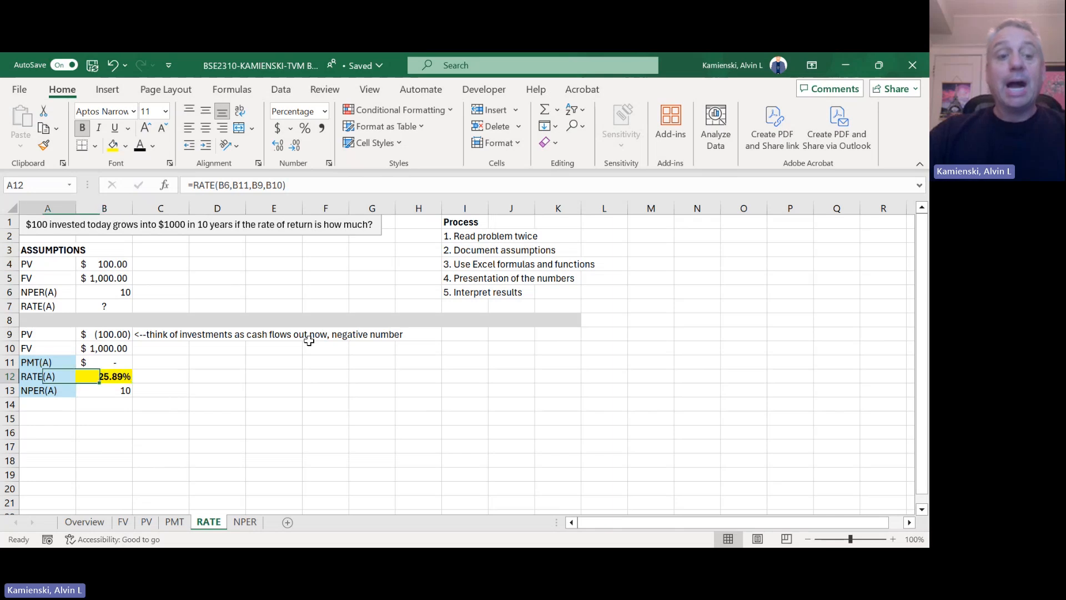
key(Right)
key(Left)
key(Right)
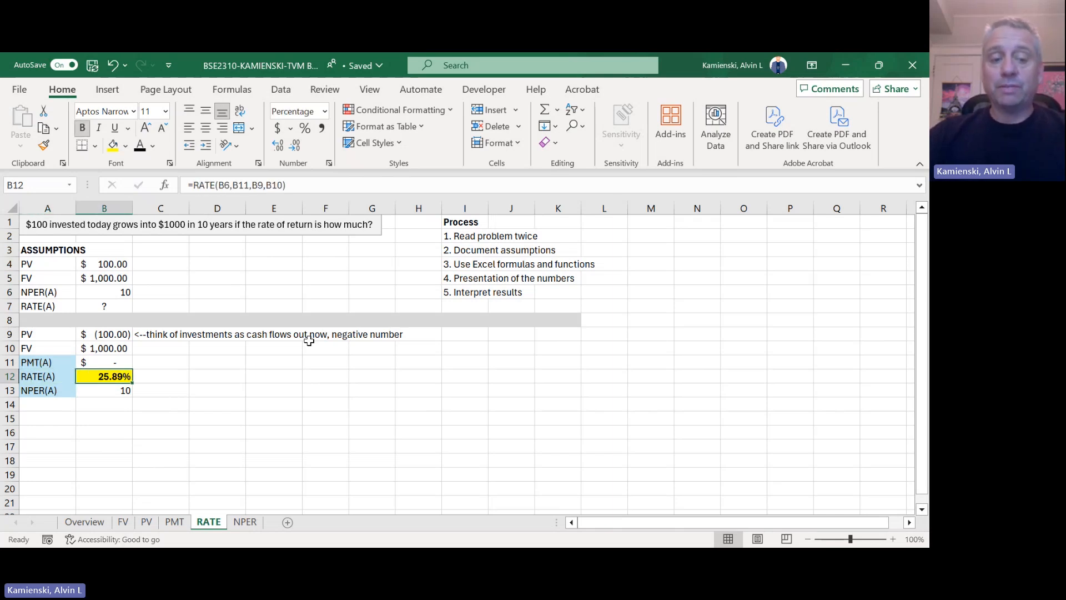
key(Left)
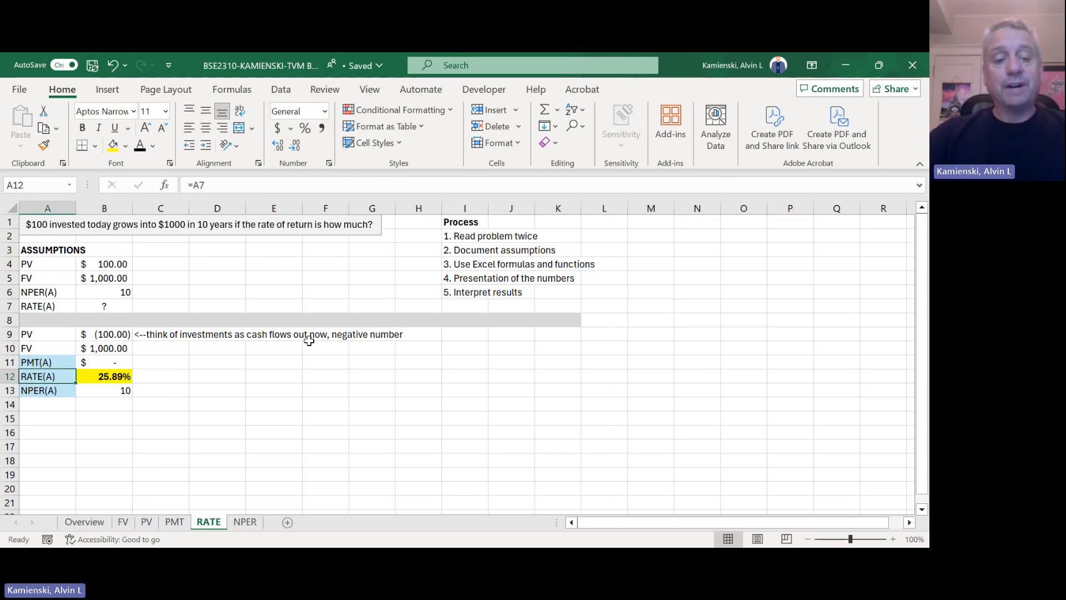